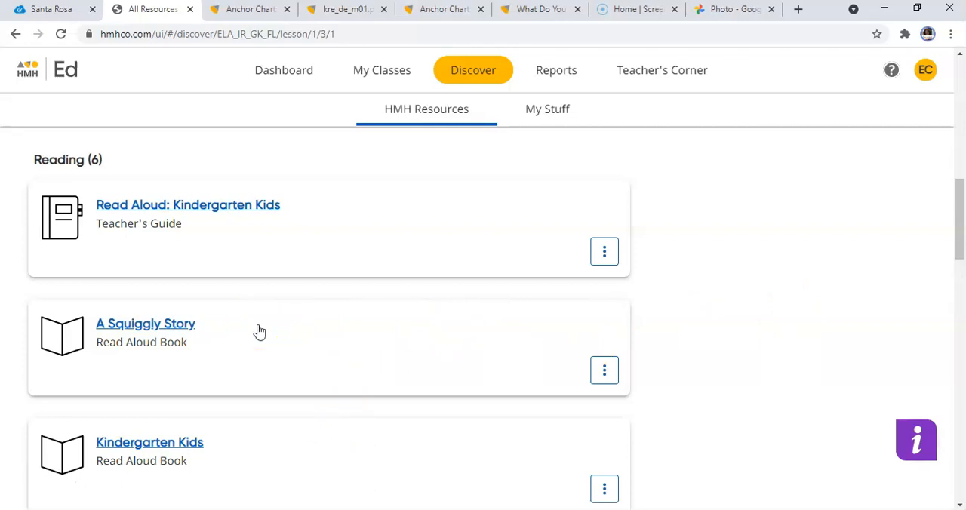
Open the Kindergarten Kids read aloud book and page forward to the "Good Morning!" poem.
left_click_drag(963, 237, 959, 280)
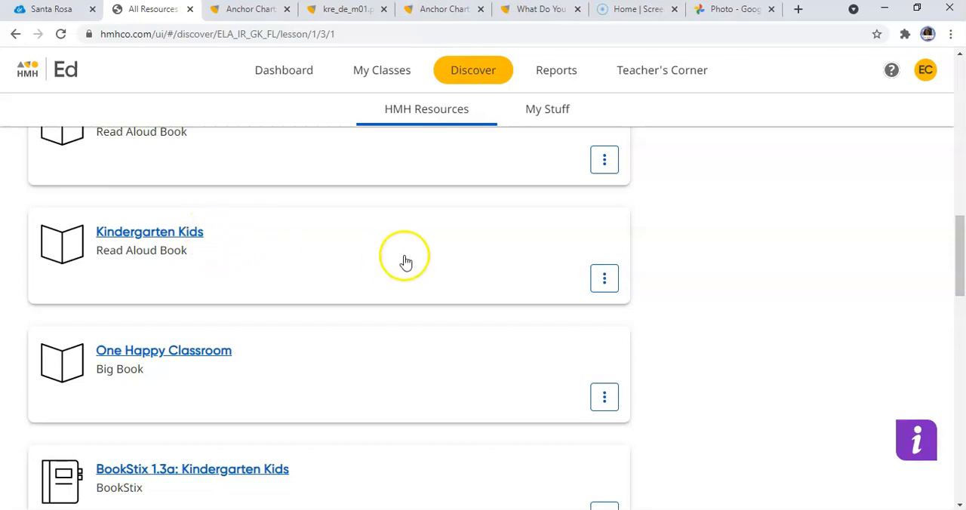
left_click(195, 233)
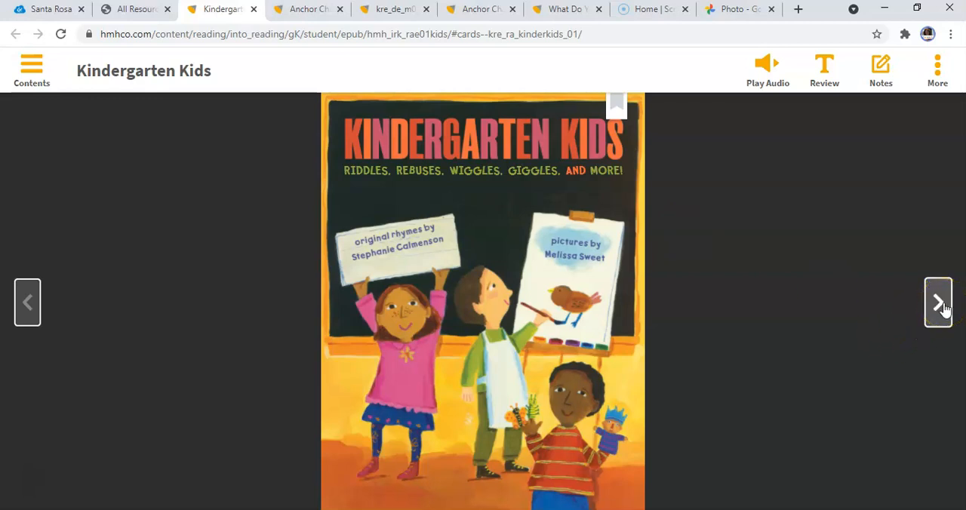
left_click(939, 303)
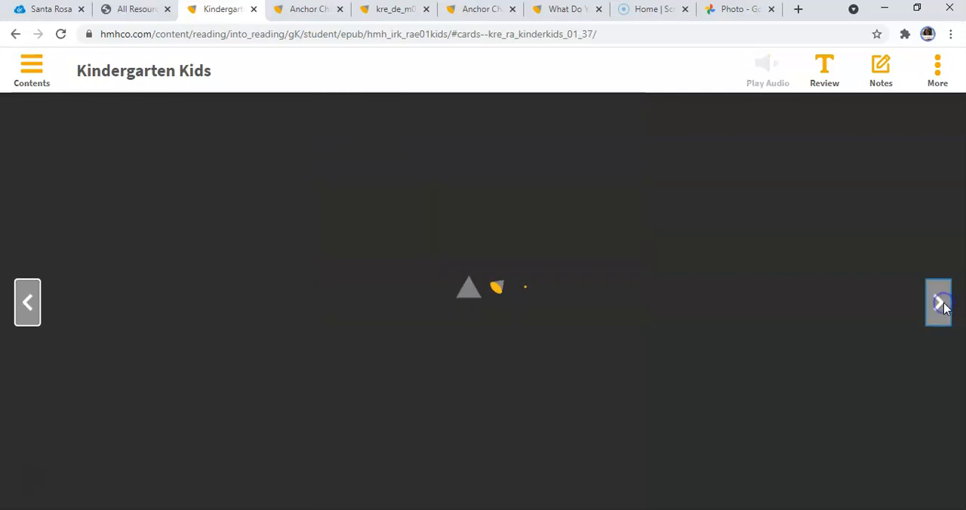
left_click(938, 303)
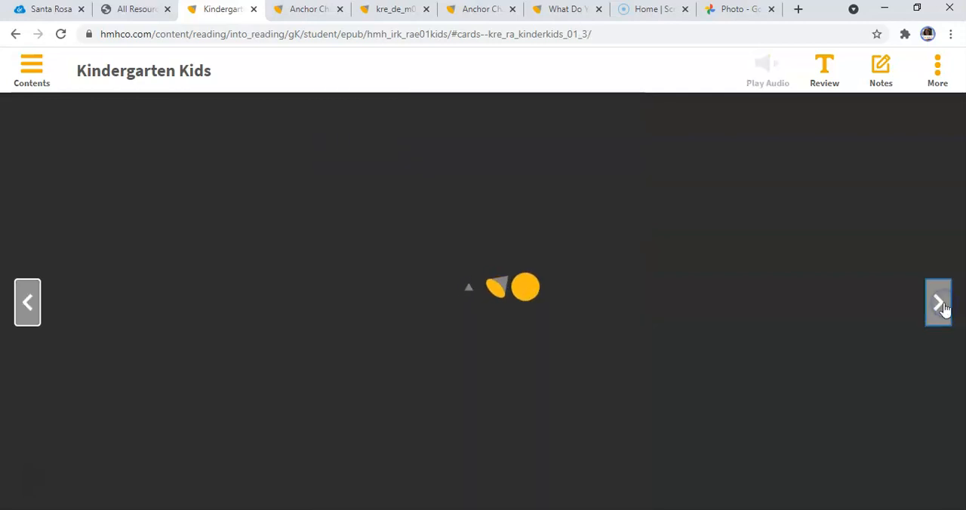
left_click(940, 304)
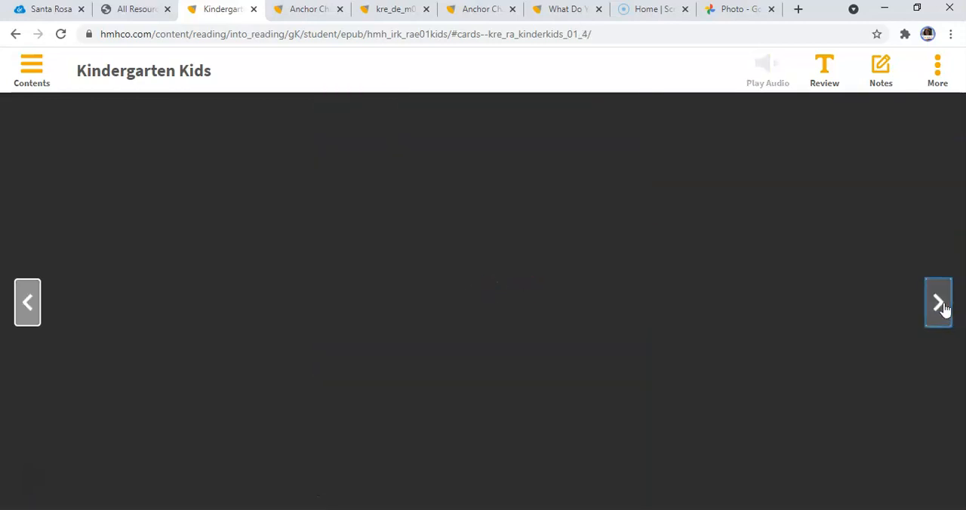
left_click(942, 306)
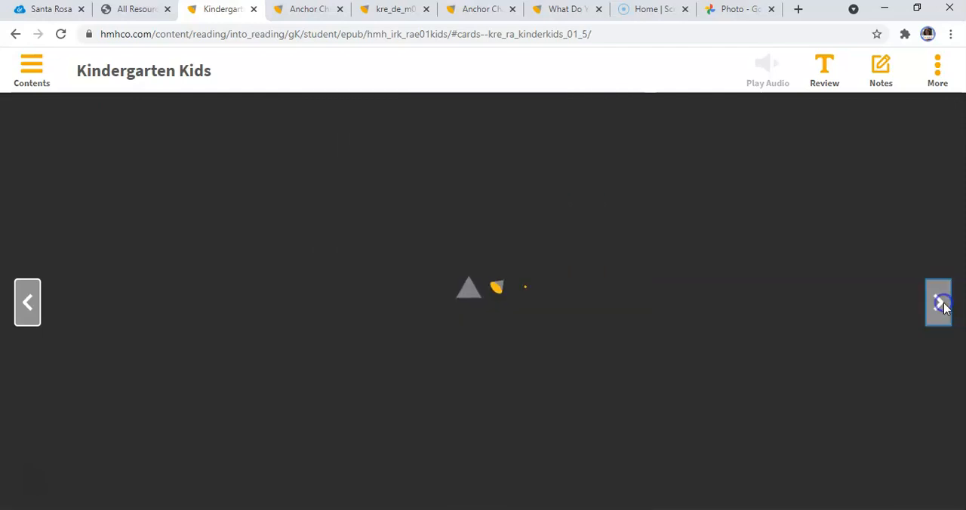
left_click(942, 306)
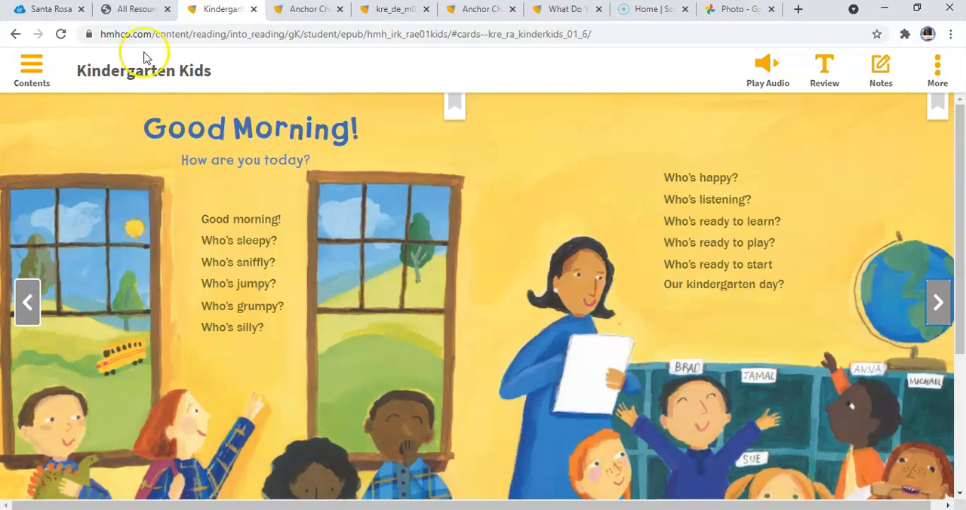
Back in the lesson resources, add the Kindergarten Kids read aloud book to the Week 3 lessons, Lesson 11 through Lesson 15.
left_click(136, 9)
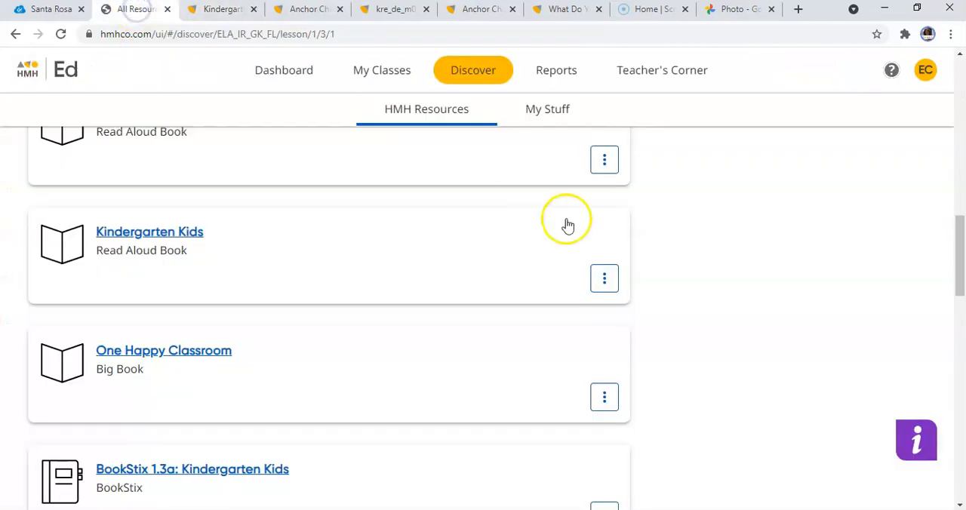
left_click(618, 283)
left_click(585, 338)
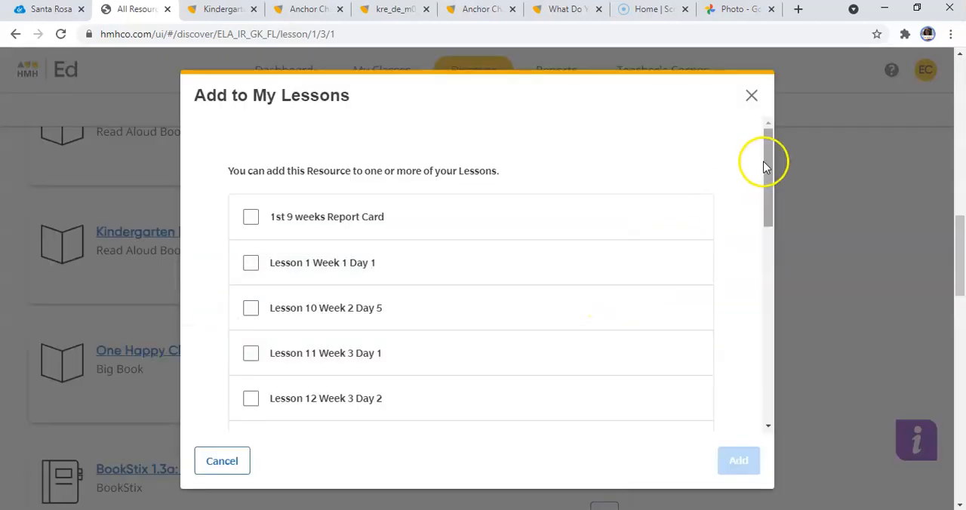
left_click_drag(768, 156, 775, 208)
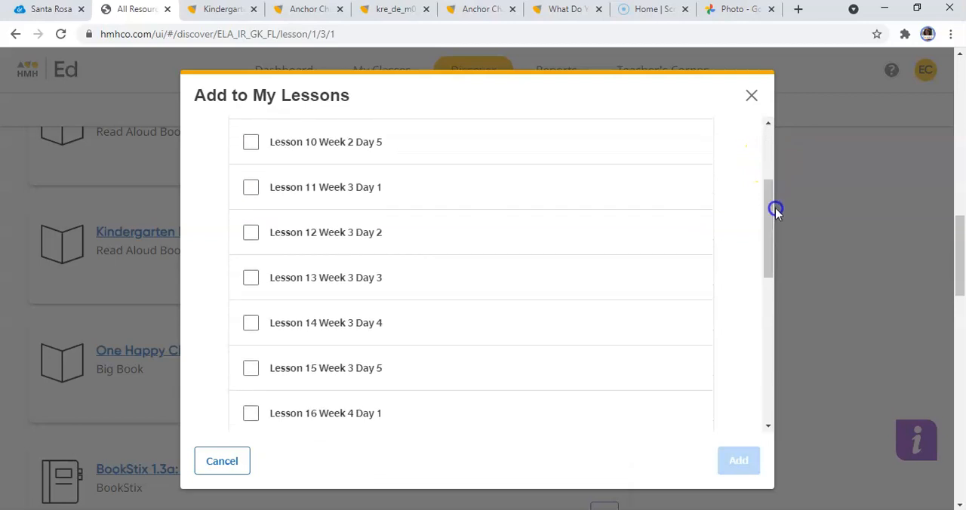
left_click(250, 190)
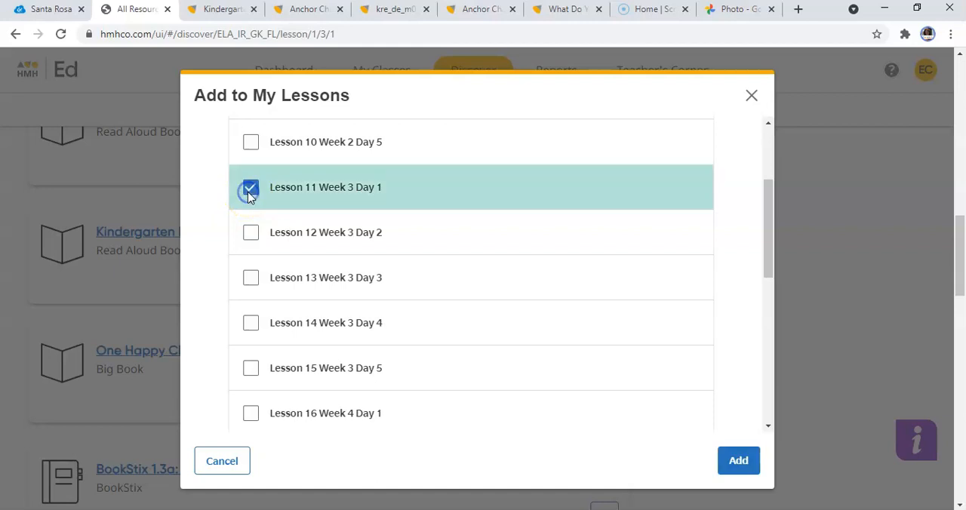
left_click(251, 235)
left_click(251, 280)
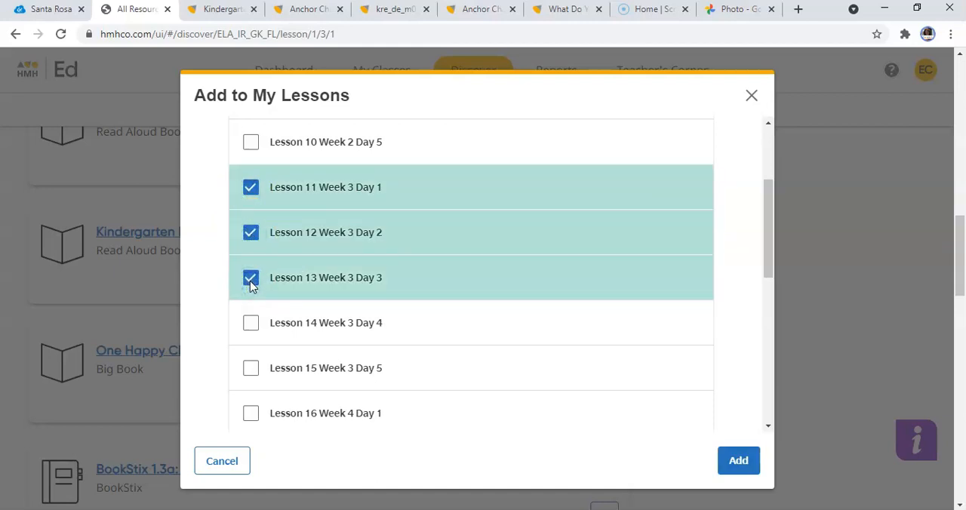
left_click(251, 322)
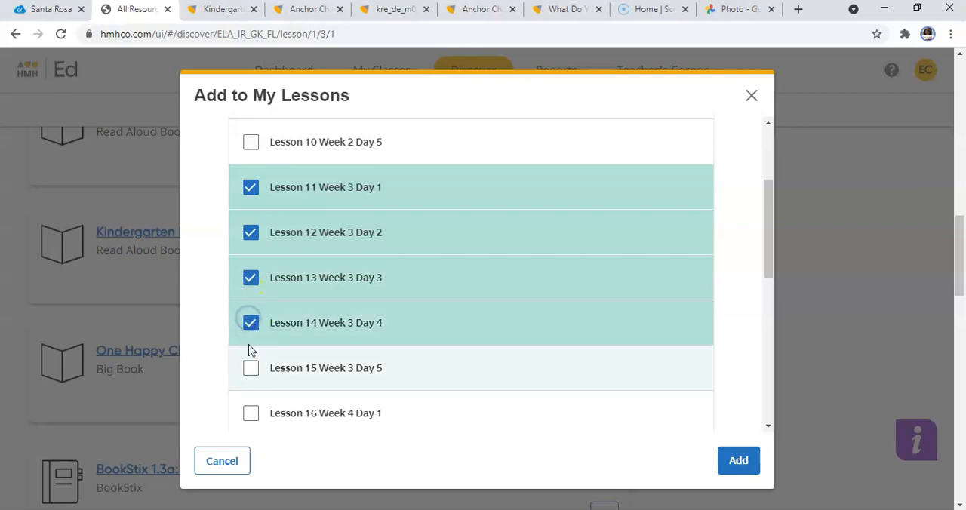
left_click(252, 370)
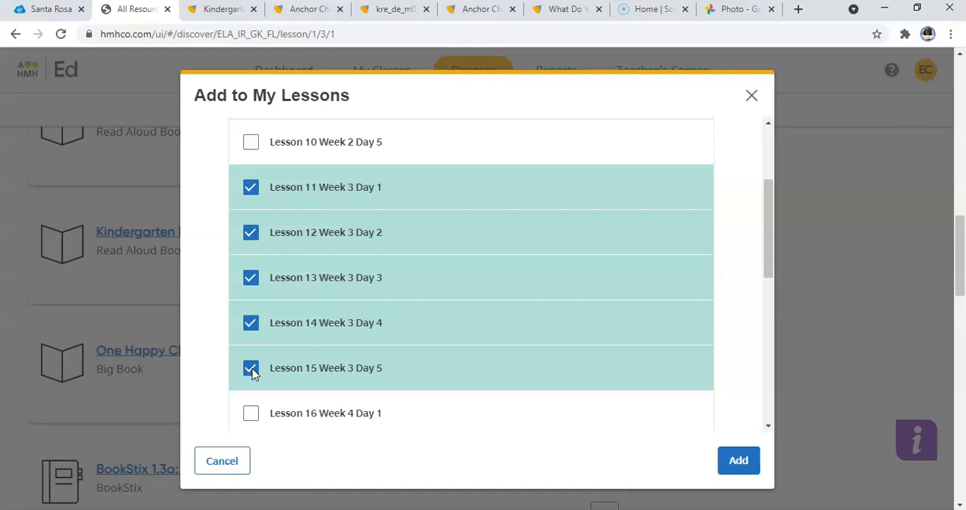
left_click(739, 461)
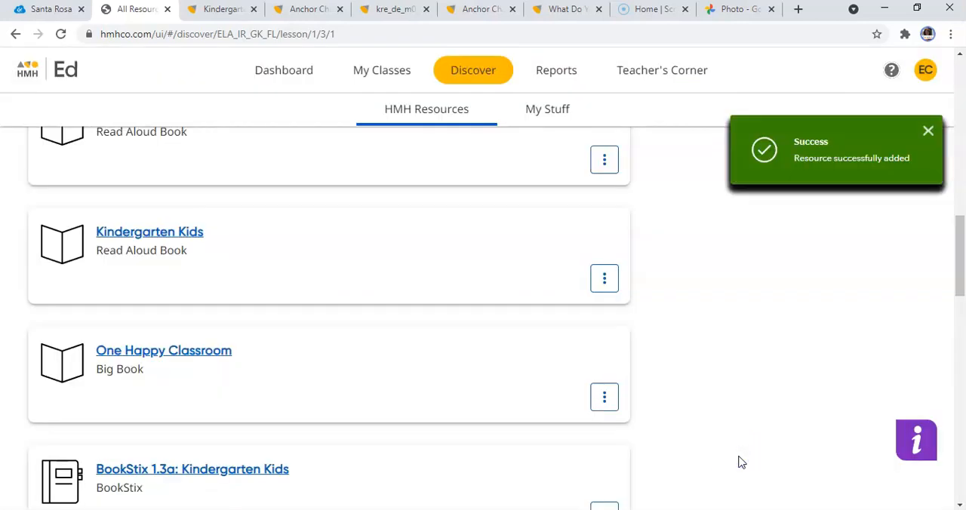
Open the Anchor Chart: Poems resource from the Reading list.
left_click_drag(963, 206, 963, 288)
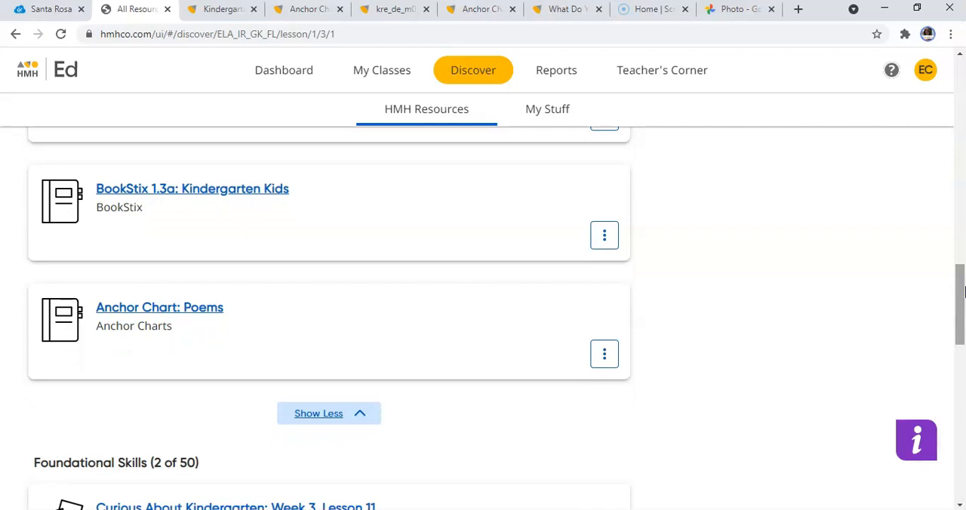
left_click(218, 317)
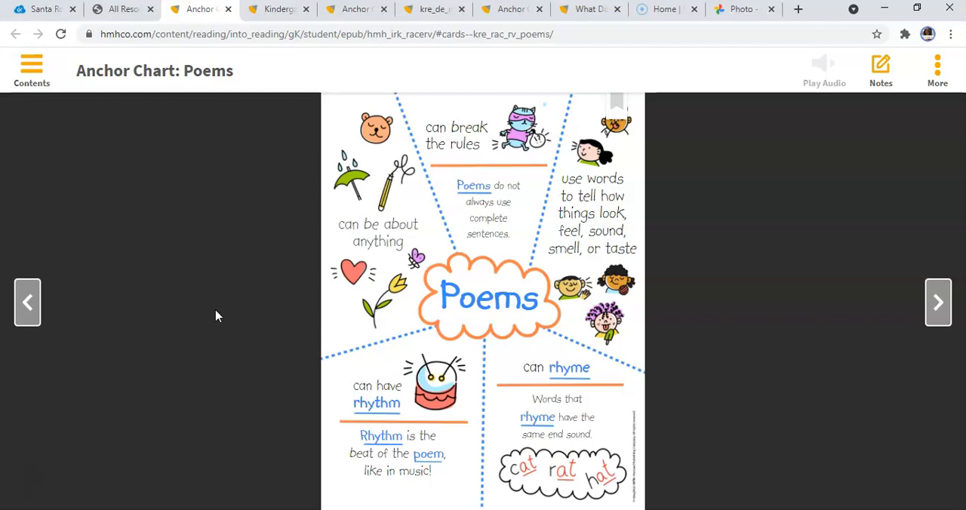
Switch to the PowerPoint anchor charts deck and paste the Poems chart screenshot onto a new blank slide at the end.
key("alt+Tab")
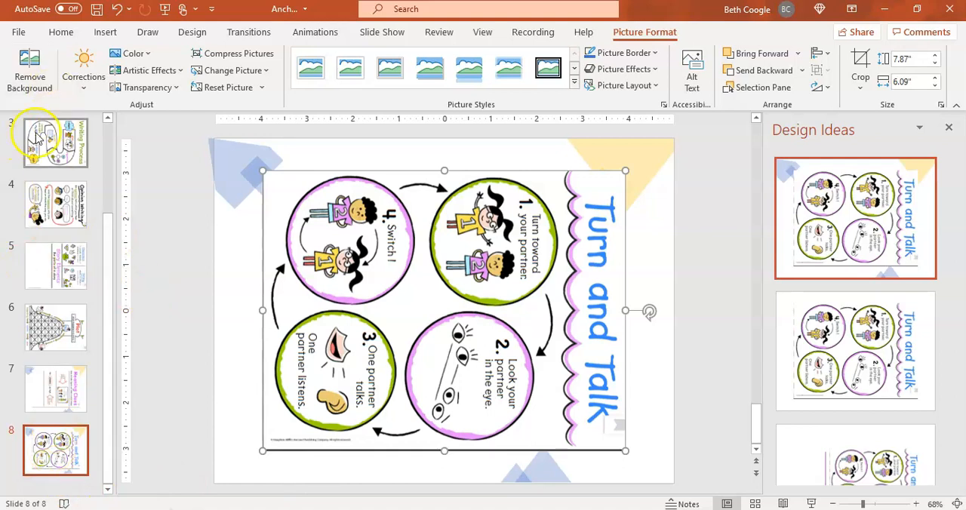
left_click(65, 33)
left_click(87, 83)
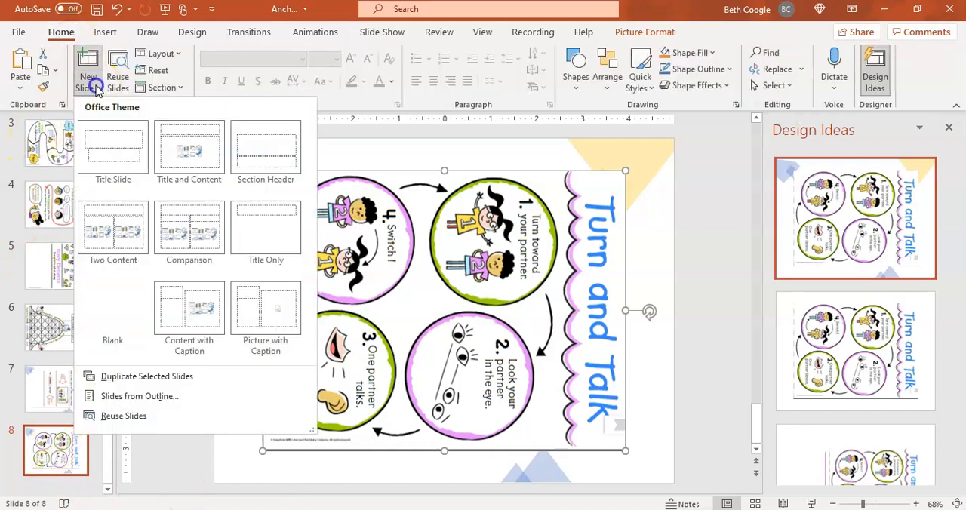
left_click(125, 307)
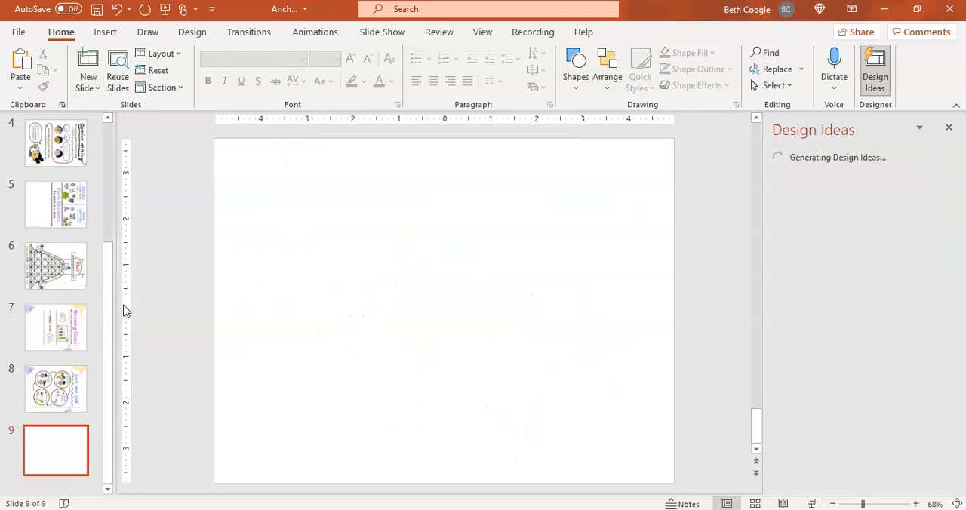
key("ctrl+v")
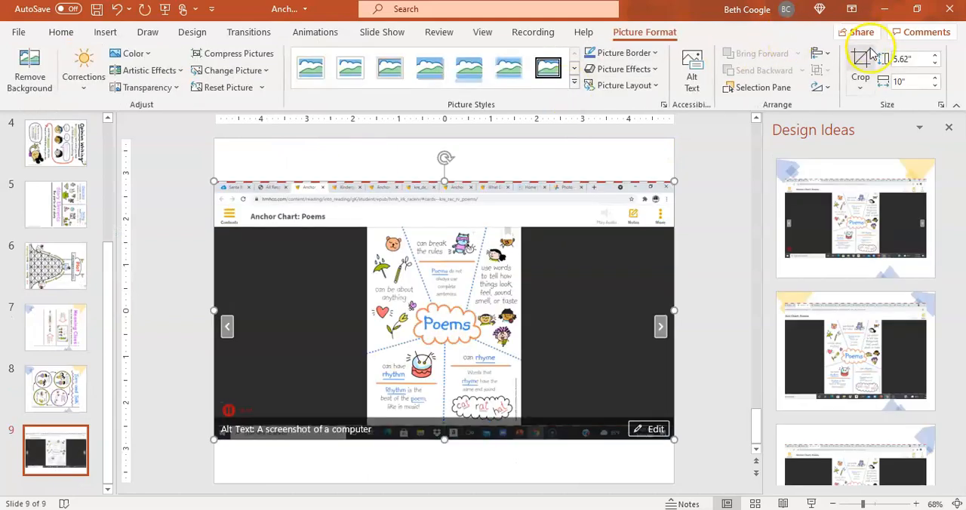
Crop the pasted screenshot to just the Poems anchor chart and rotate it 90 degrees clockwise.
left_click(861, 59)
left_click_drag(670, 186, 520, 228)
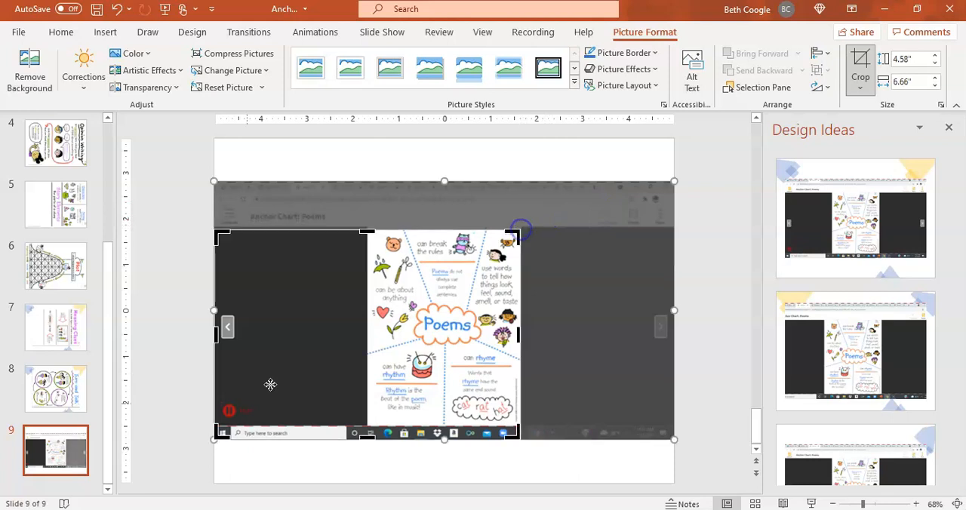
left_click_drag(225, 432, 367, 425)
left_click(828, 88)
left_click(833, 103)
left_click(637, 282)
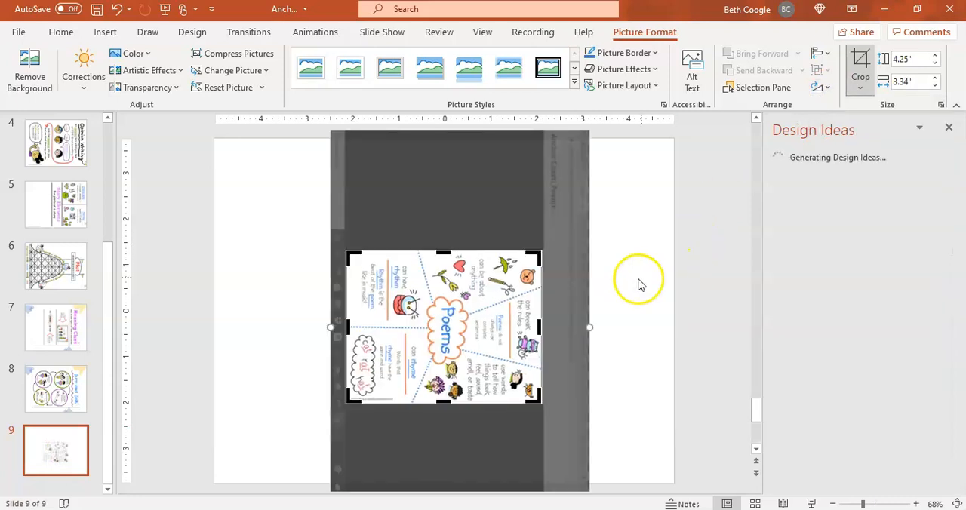
Enlarge and position the rotated Poems chart to fill the slide, about 9.83" high by 7.73" wide.
left_click_drag(441, 307, 305, 198)
left_click_drag(410, 295, 665, 456)
left_click_drag(559, 414, 564, 411)
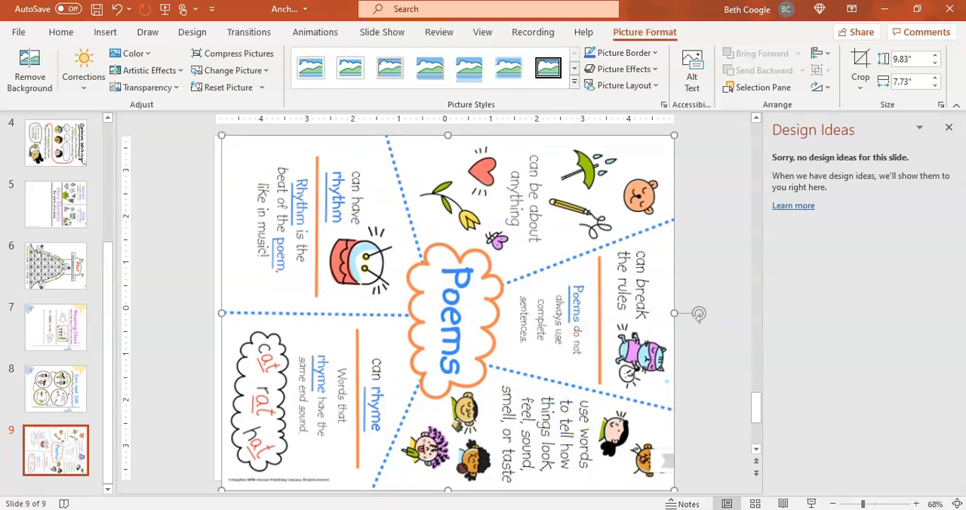
Return to the lesson resources in Chrome and add Anchor Chart: Poems to the Week 3 lessons, Lesson 11 through Lesson 15.
mouse_move(675, 509)
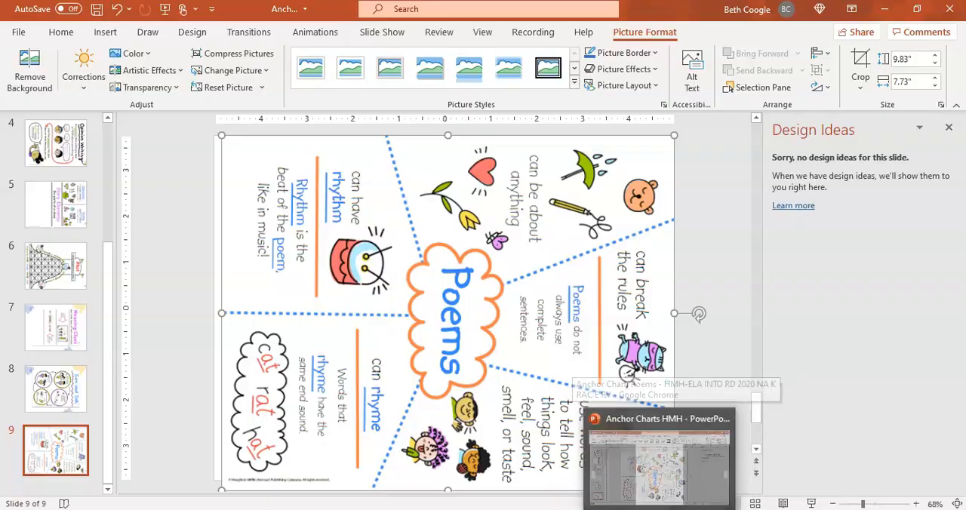
left_click(675, 472)
left_click(109, 9)
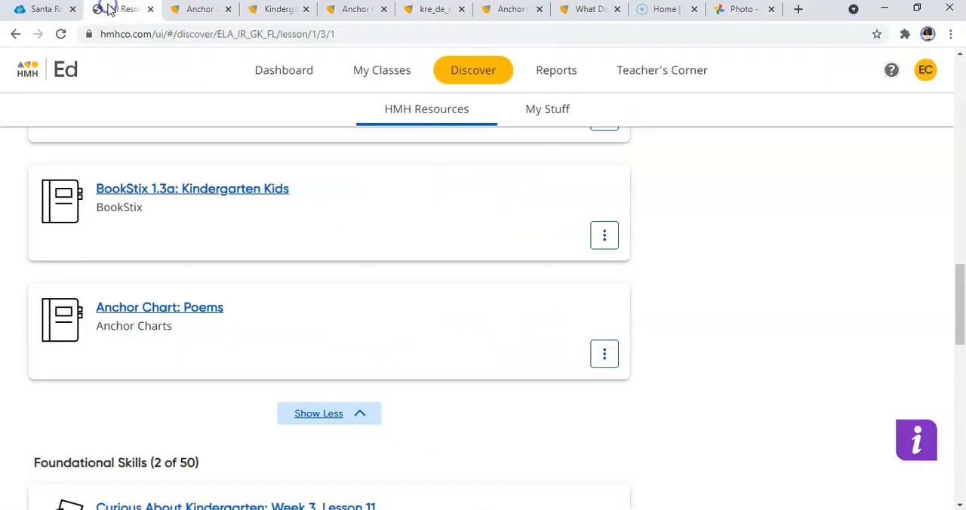
left_click(600, 355)
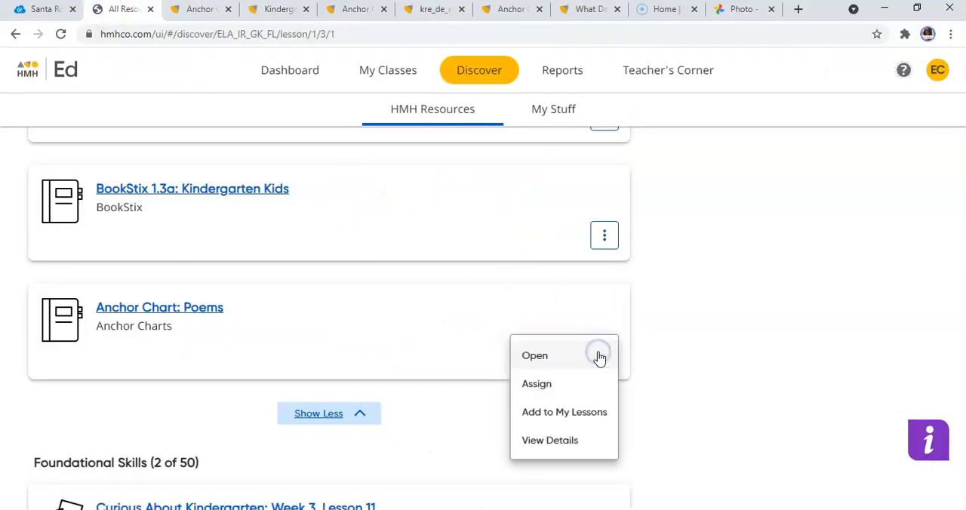
left_click(589, 415)
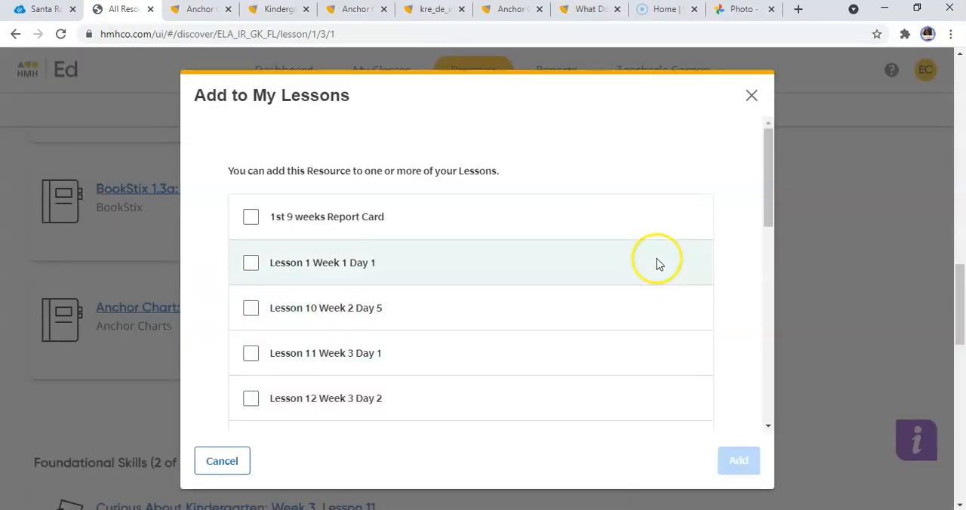
left_click_drag(768, 156, 777, 210)
left_click(250, 181)
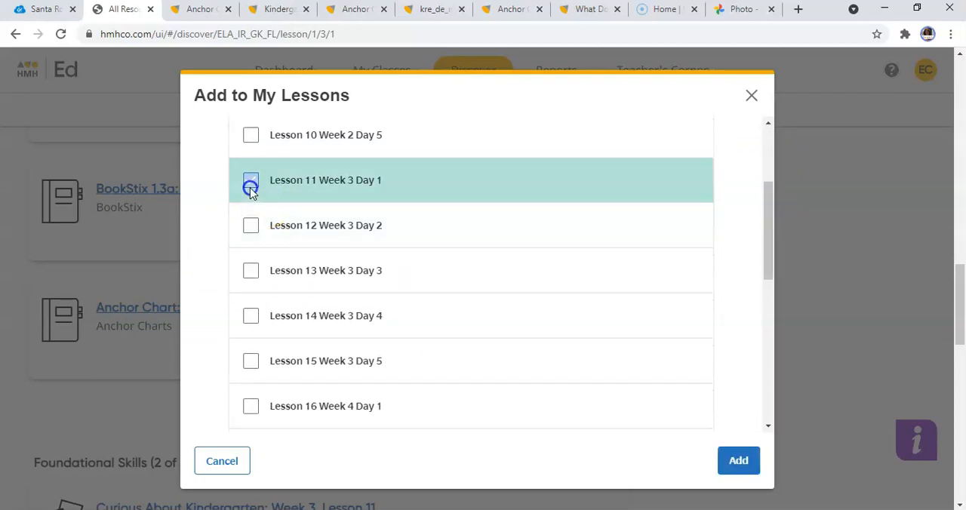
left_click(251, 226)
left_click(251, 272)
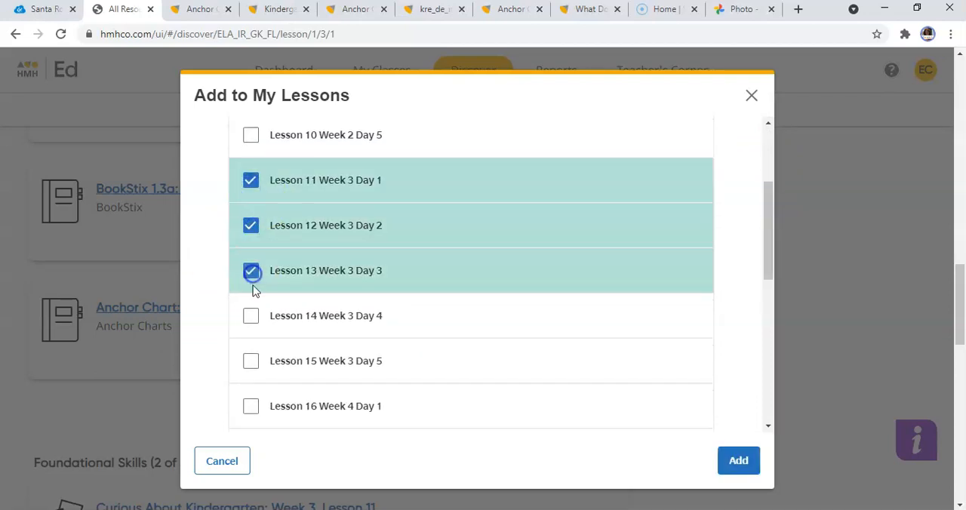
left_click(251, 318)
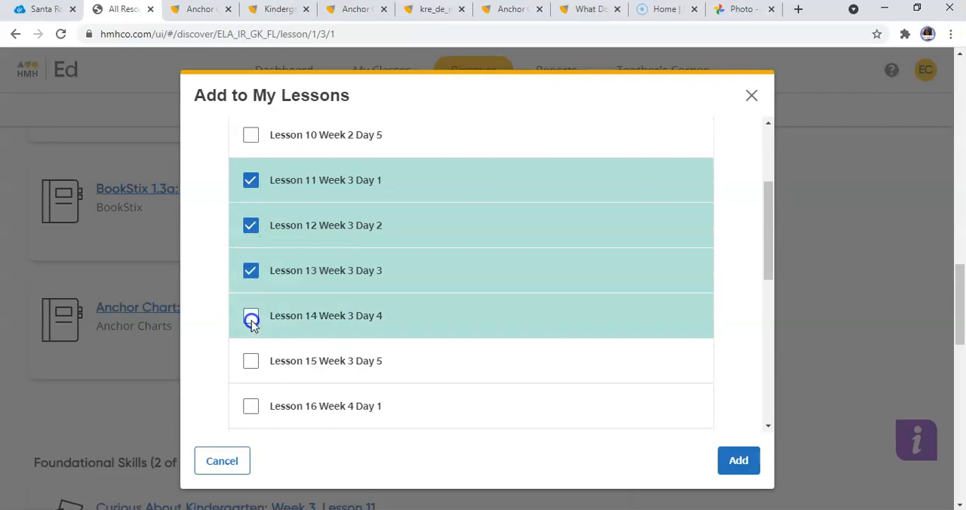
left_click(251, 361)
left_click(737, 468)
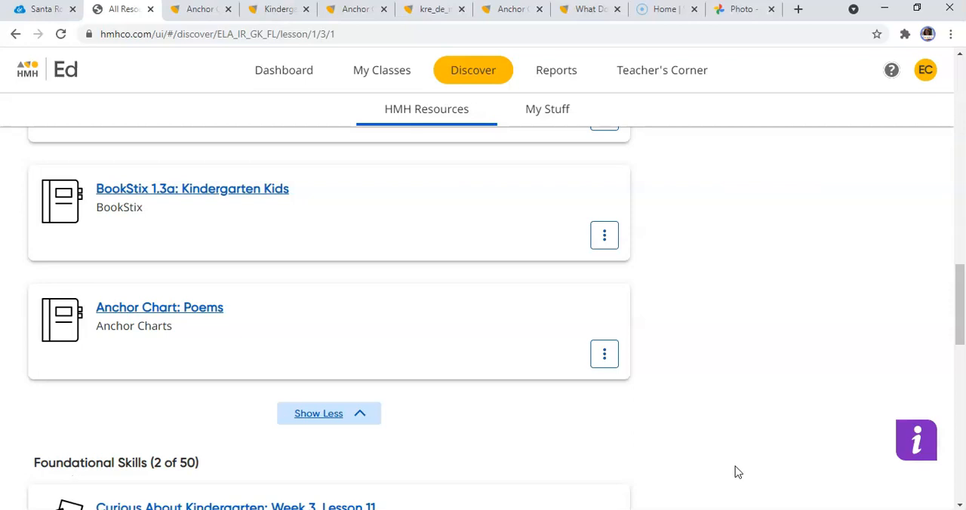
View the All Resources categories for HMH Into Reading Florida Grade K, and return to the main HMH Resources page.
left_click(461, 104)
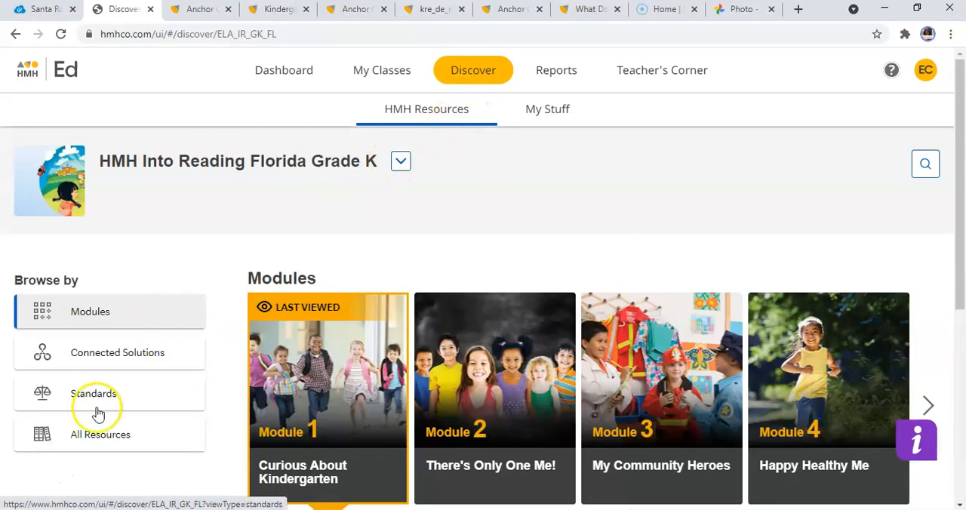
left_click(96, 442)
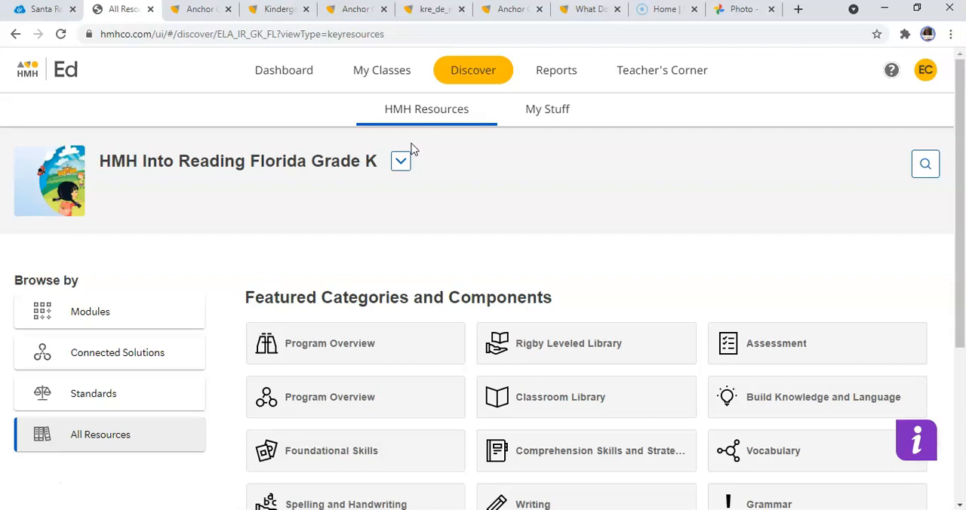
left_click(438, 111)
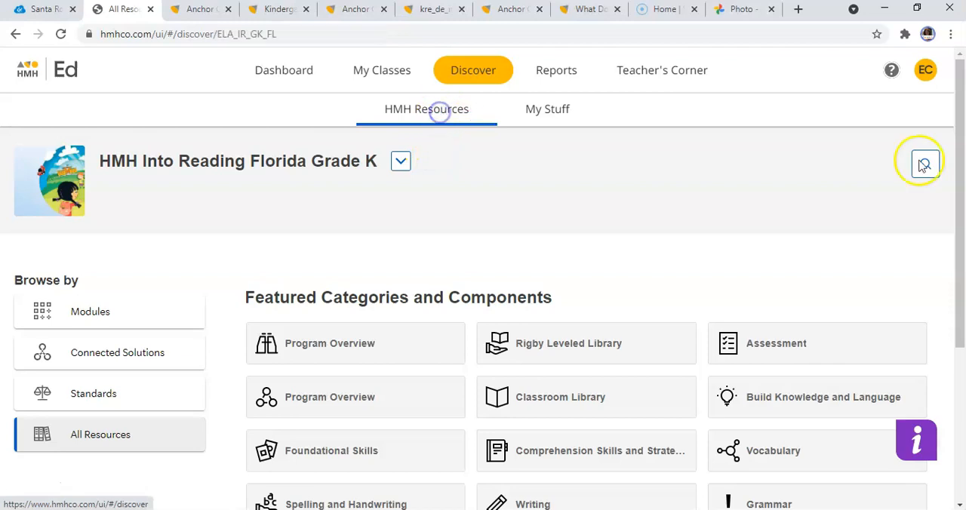
Open Lesson 11 of Module 1, Week 3: Kindergarten Kids / School Bus, and expand its full Foundational Skills resource list.
left_click_drag(960, 207, 962, 432)
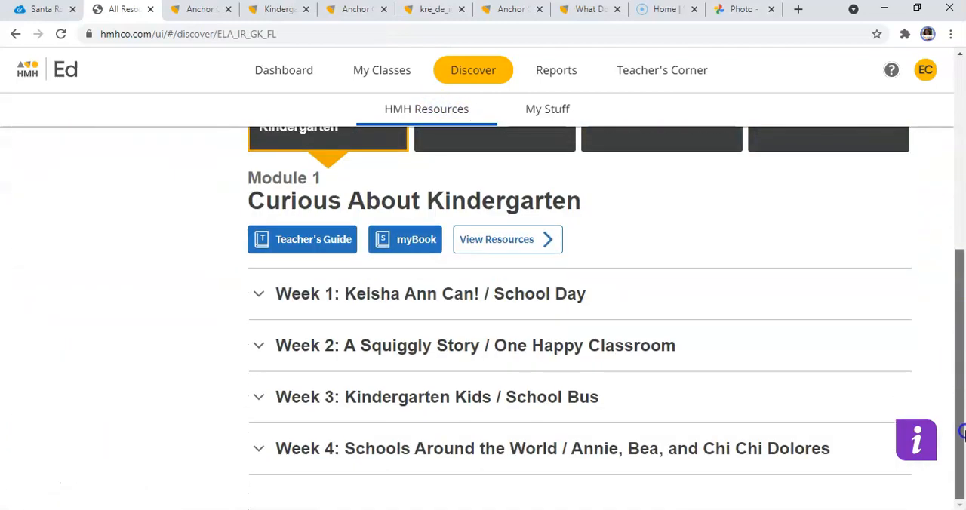
left_click(576, 395)
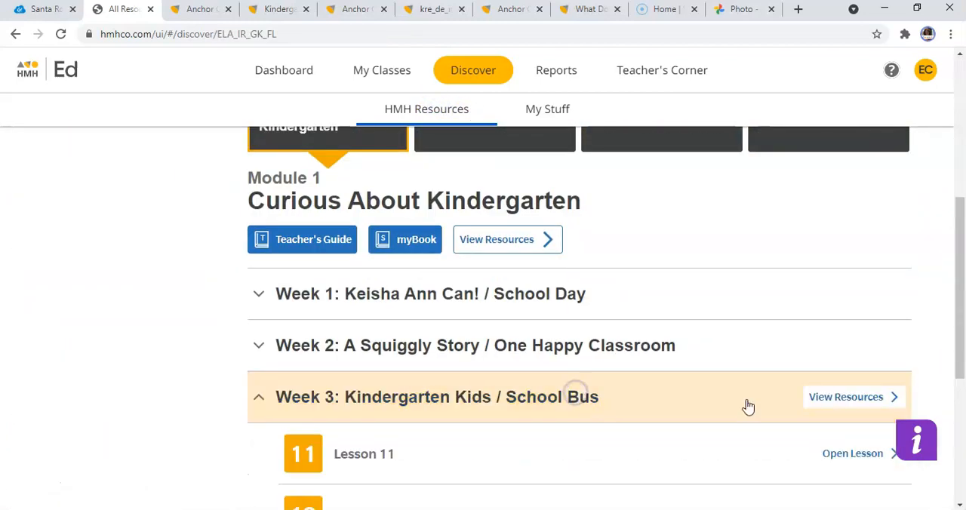
left_click(831, 455)
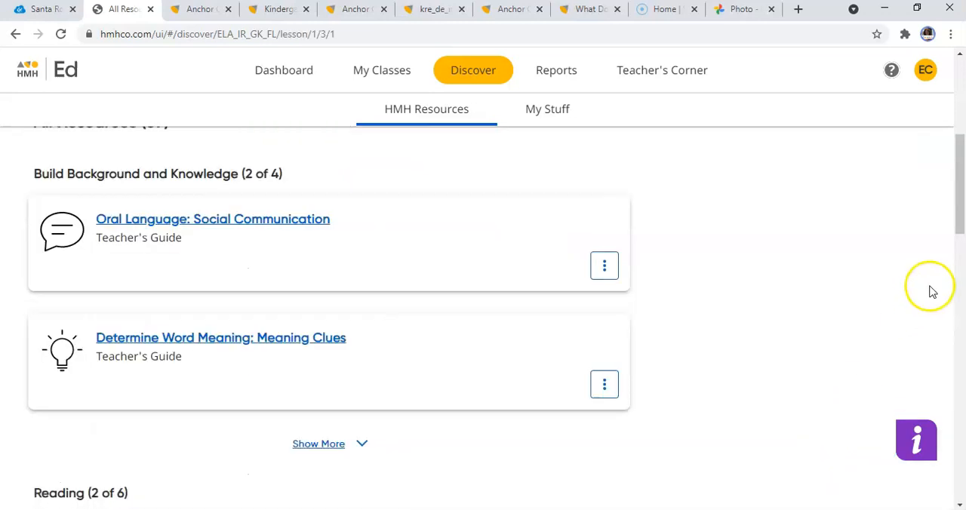
left_click_drag(962, 185, 963, 187)
left_click_drag(960, 261, 960, 317)
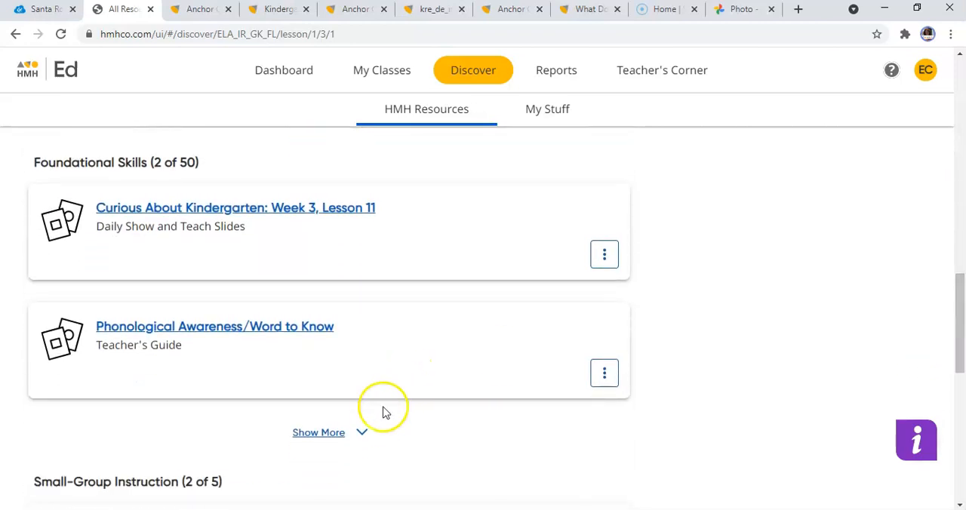
left_click(341, 434)
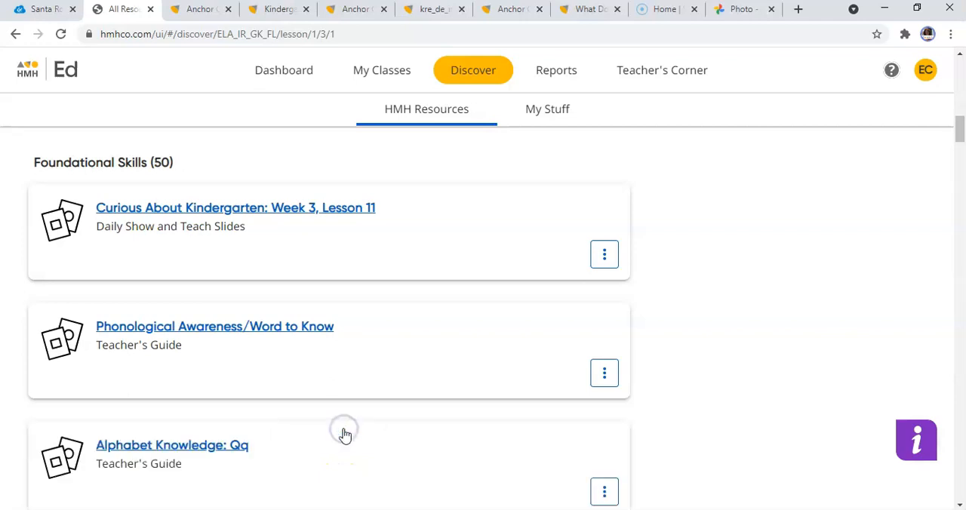
Preview the Read and Spell: see worksheet from Know It, Show It, and return to the lesson resources.
left_click_drag(961, 124, 962, 178)
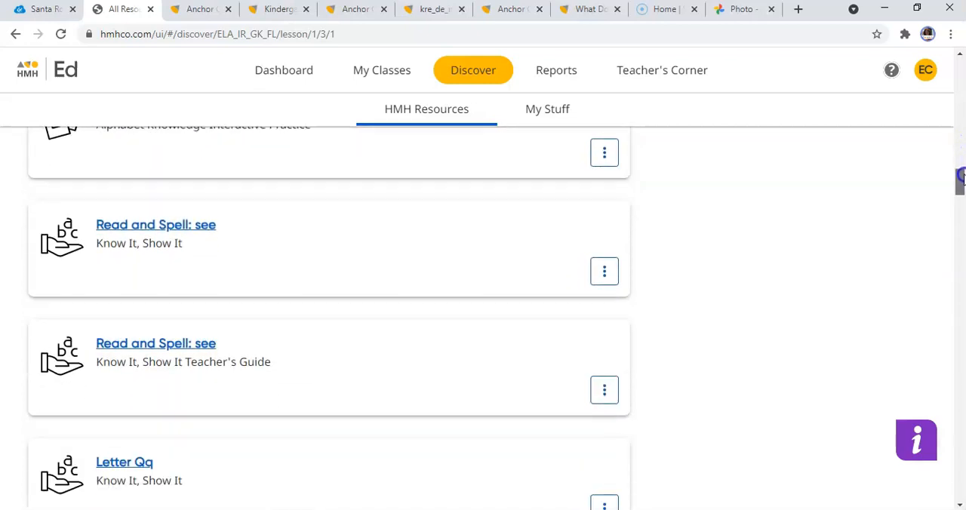
left_click(213, 230)
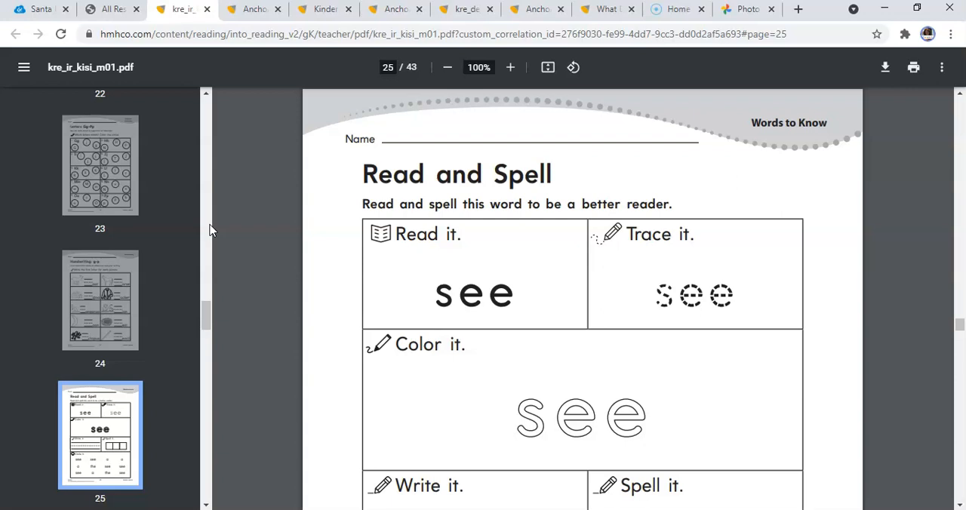
left_click(117, 11)
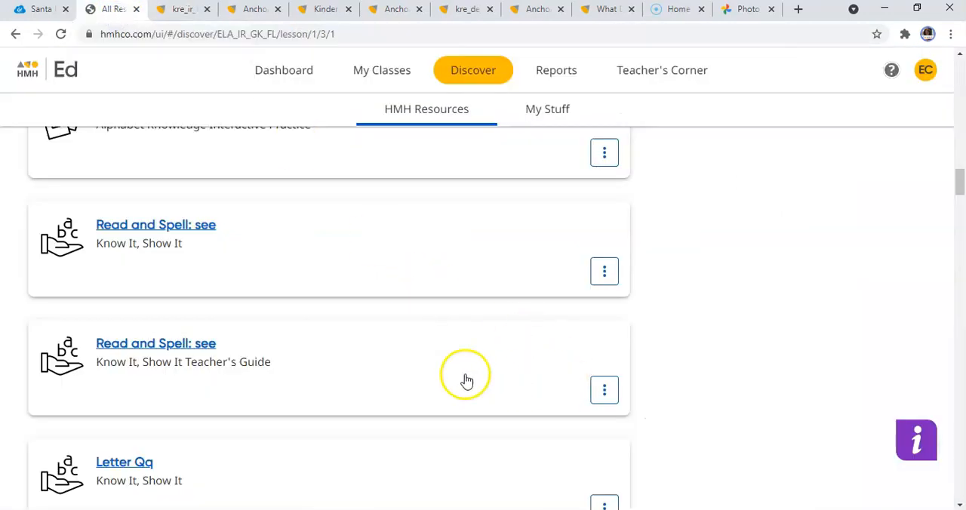
Add the Read and Spell: see worksheet from Know It, Show It to Lesson 11 Week 3 Day 1.
left_click(604, 271)
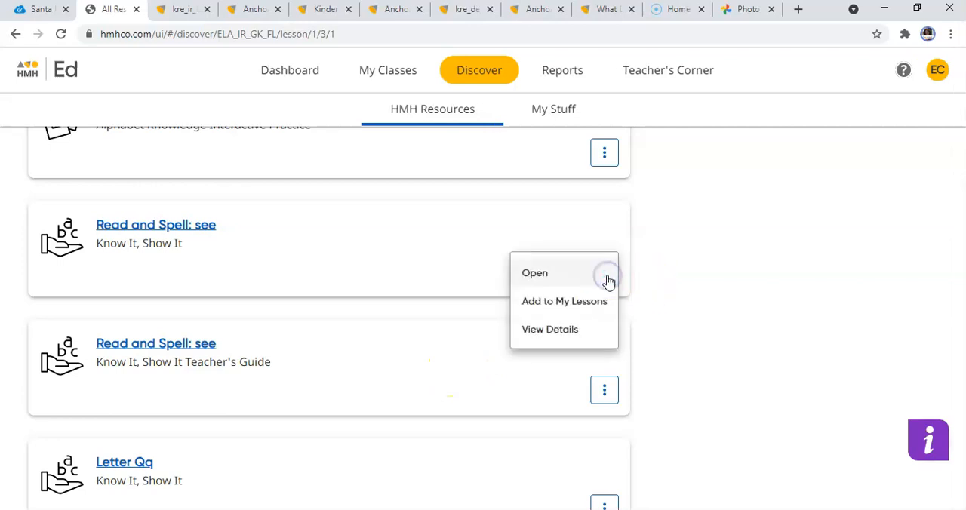
left_click(583, 302)
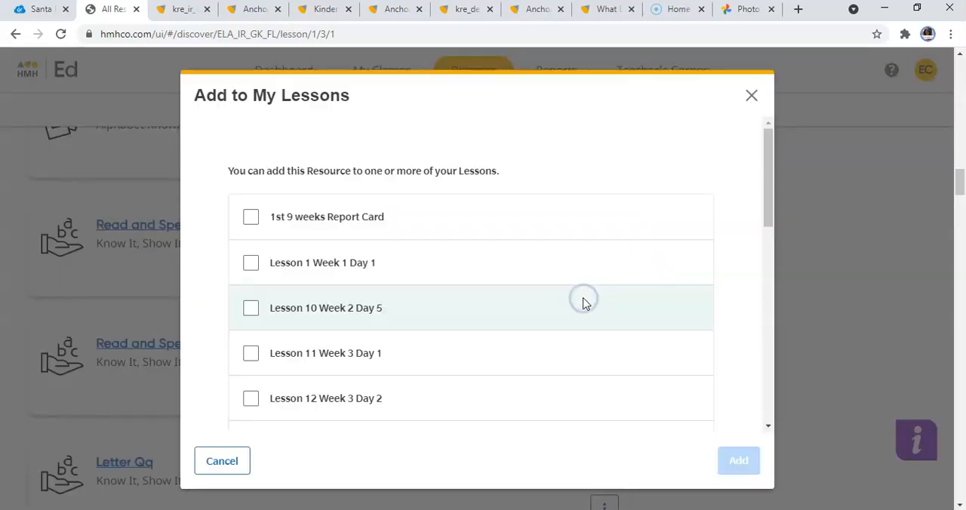
left_click_drag(773, 205, 768, 252)
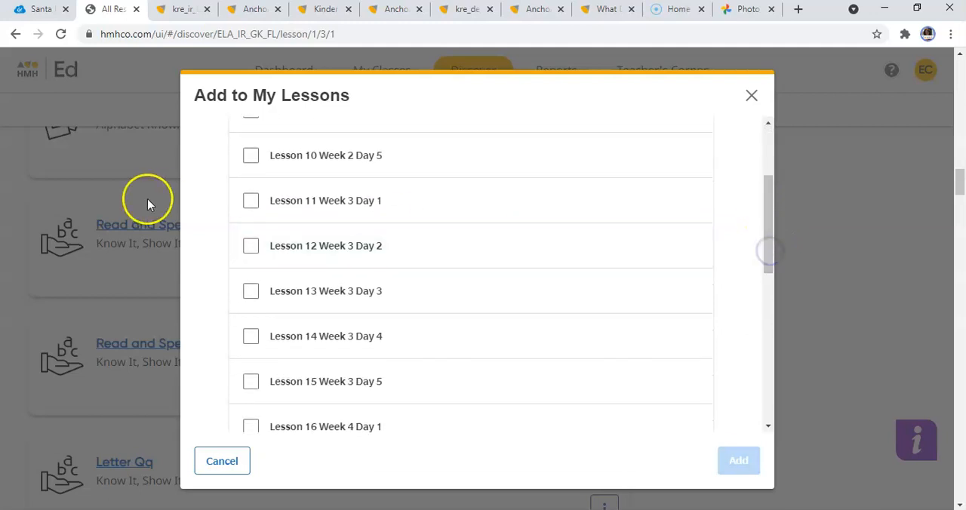
left_click(250, 201)
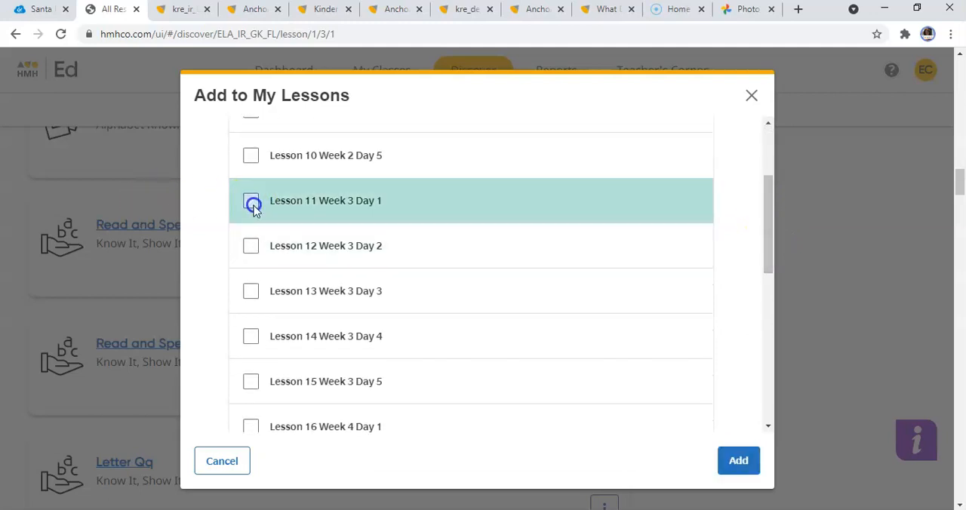
left_click(737, 472)
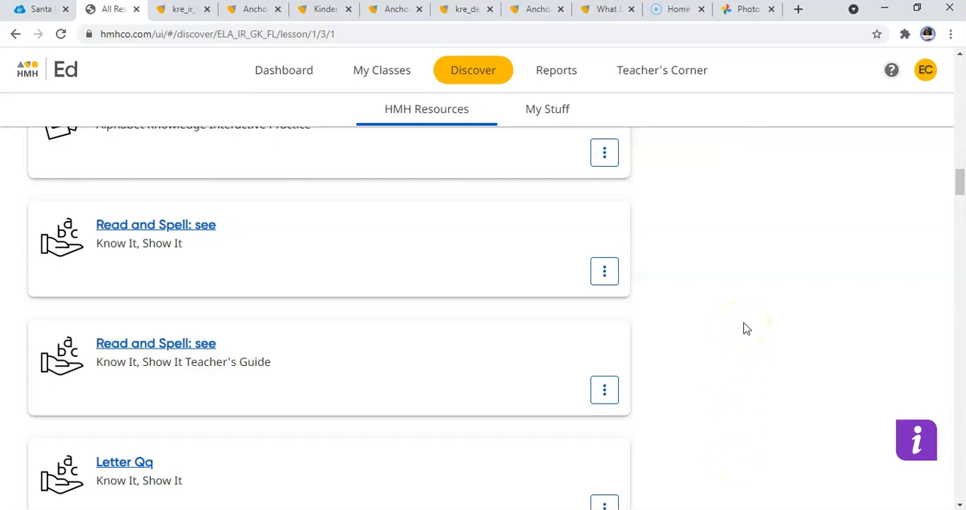
Add Let's Go! Letter Show!: Qq to Lesson 11 Week 3 Day 1 and Lesson 15 Week 3 Day 5.
left_click(960, 185)
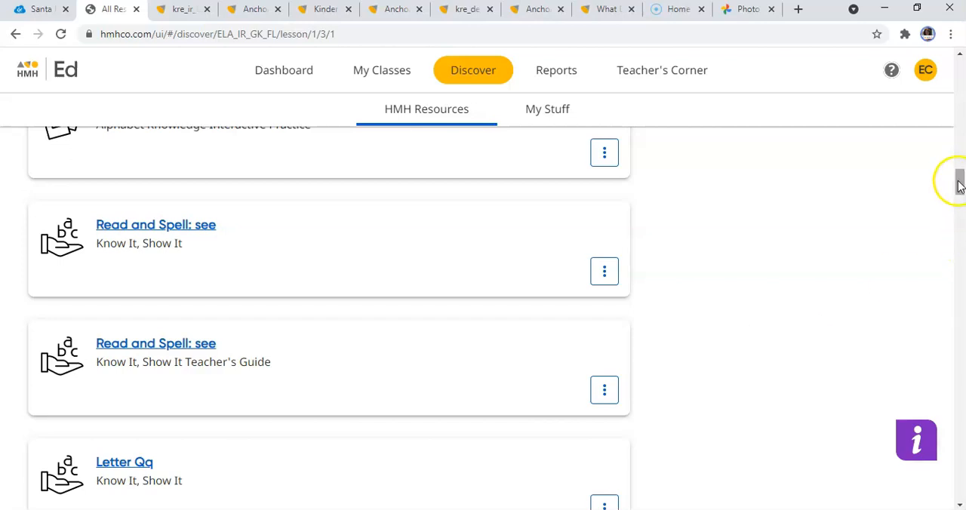
left_click_drag(960, 184, 959, 178)
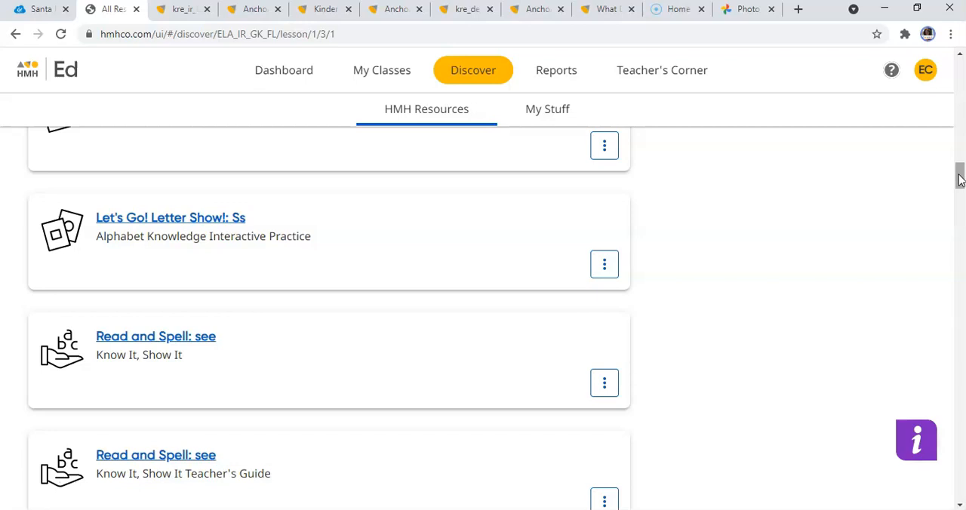
left_click_drag(959, 178, 959, 171)
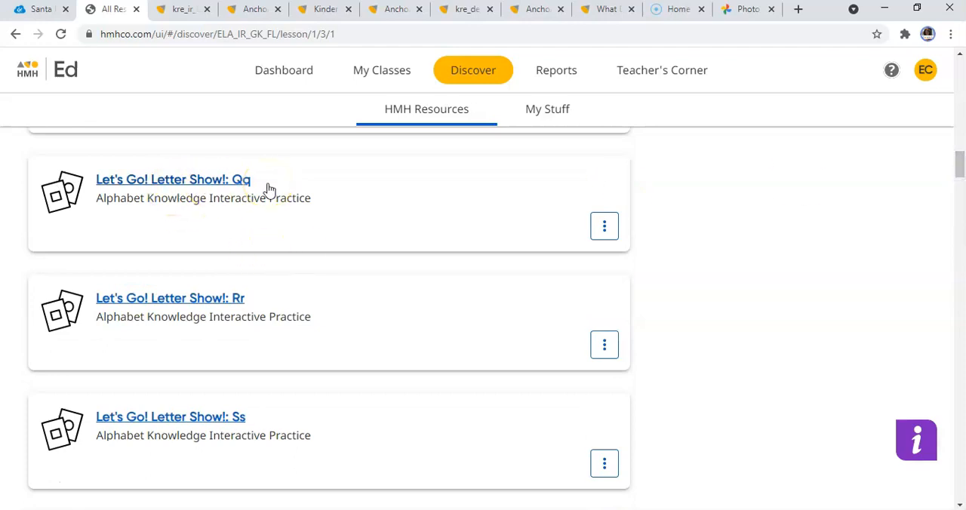
left_click(605, 227)
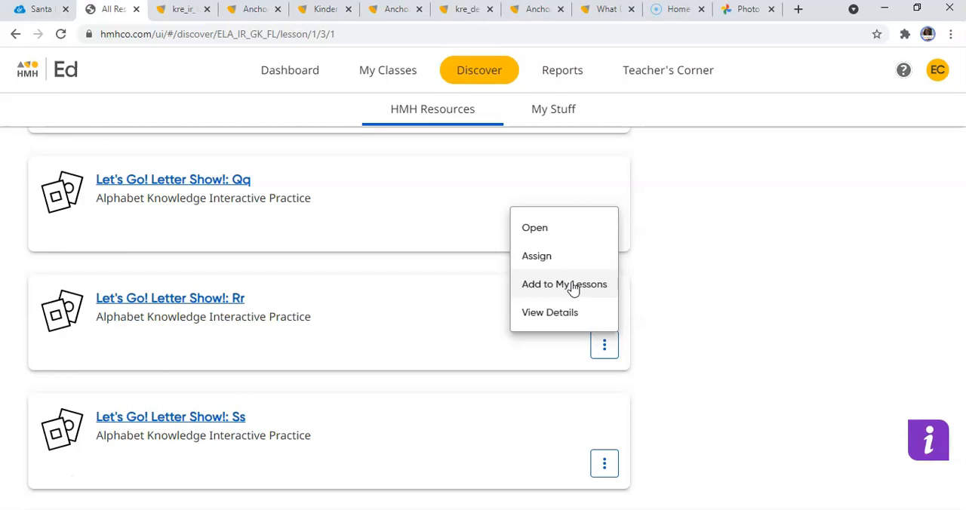
left_click(572, 287)
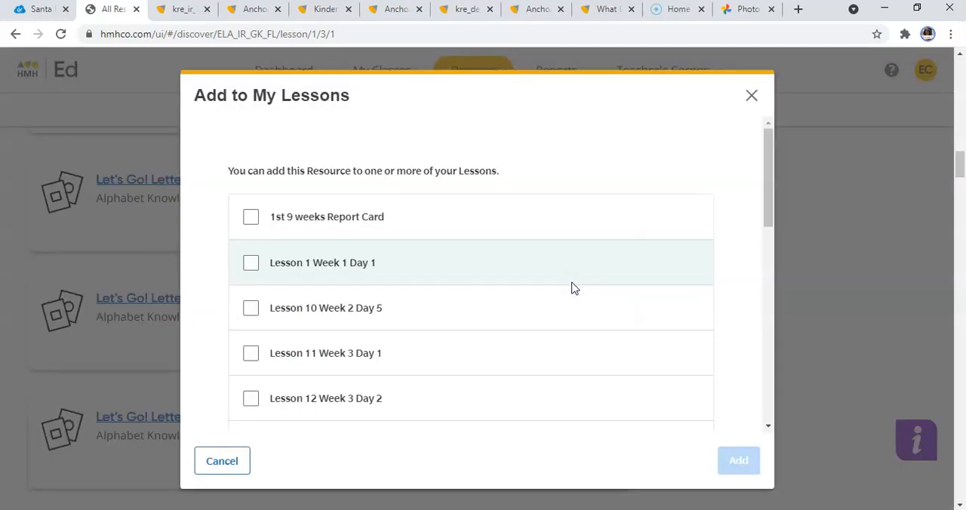
left_click_drag(770, 184, 767, 223)
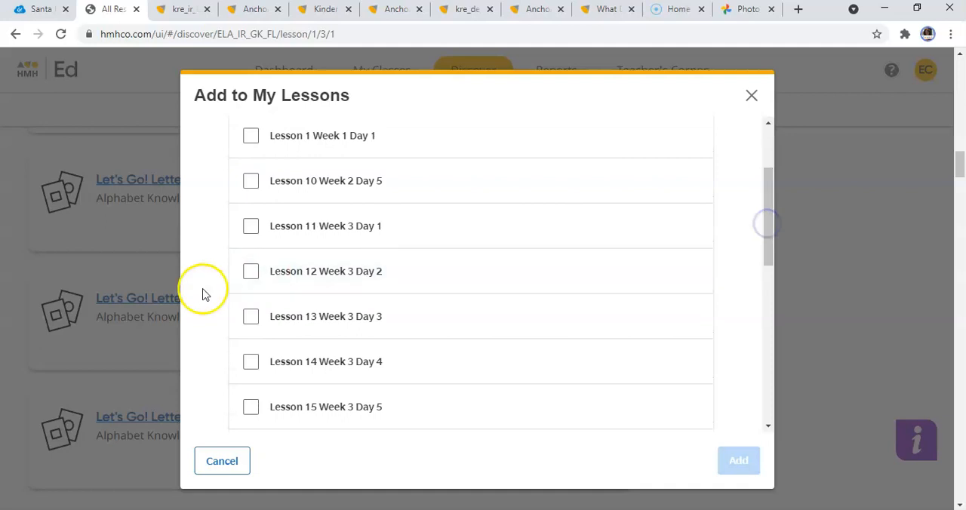
left_click(253, 231)
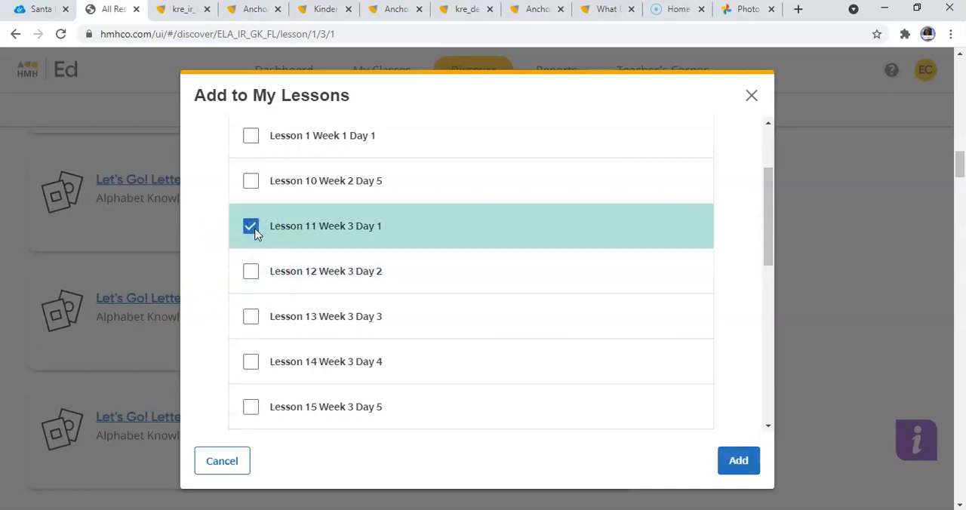
left_click(252, 411)
left_click(739, 462)
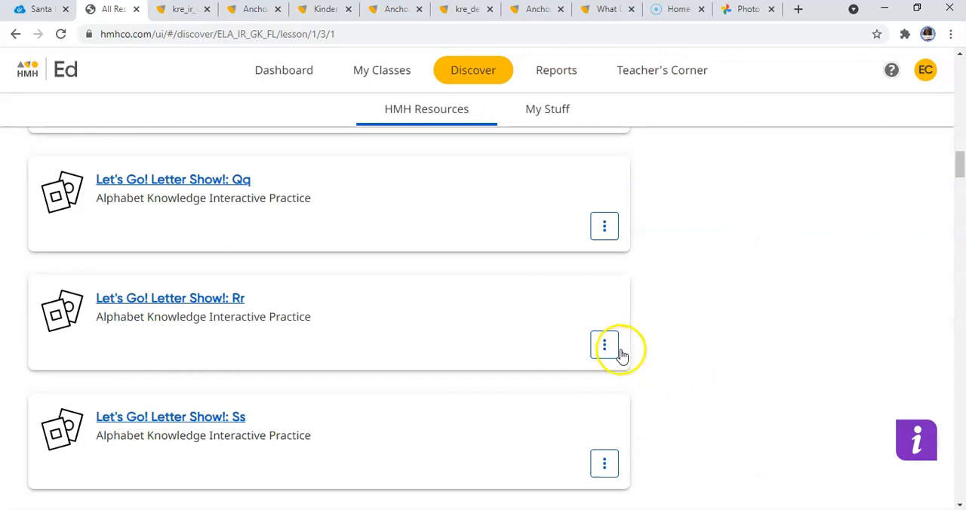
Add Let's Go! Letter Show!: Rr to Lesson 11 Week 3 Day 1 and Lesson 15 Week 3 Day 5.
left_click(617, 350)
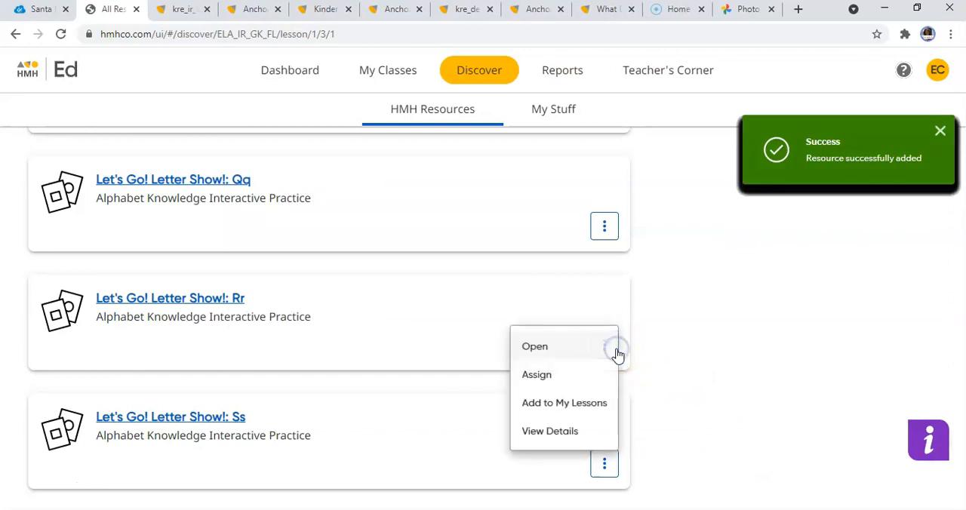
left_click(603, 406)
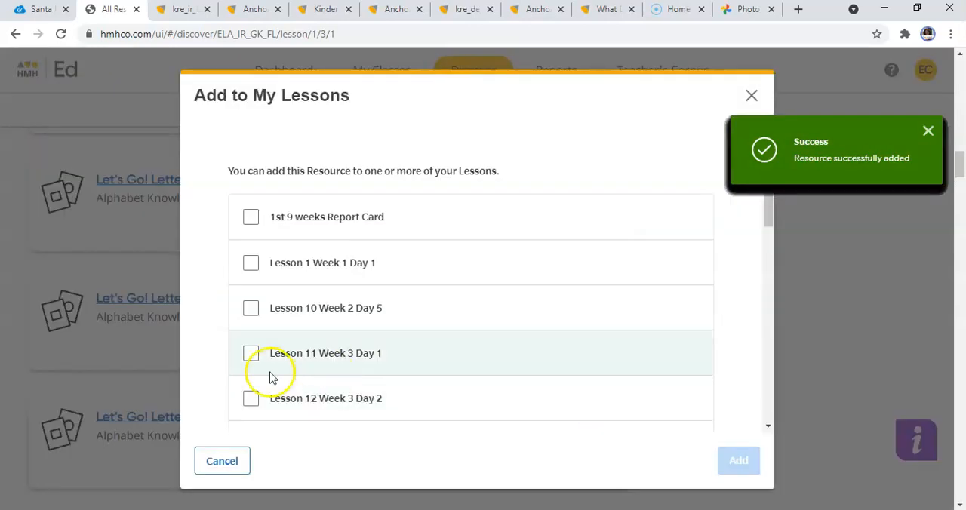
left_click(253, 354)
left_click_drag(771, 204, 773, 263)
left_click(245, 359)
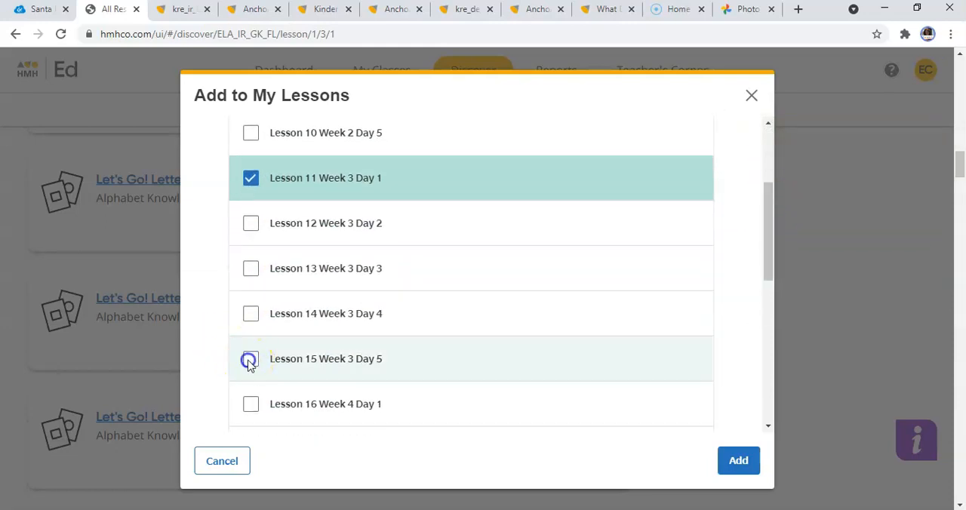
left_click(738, 462)
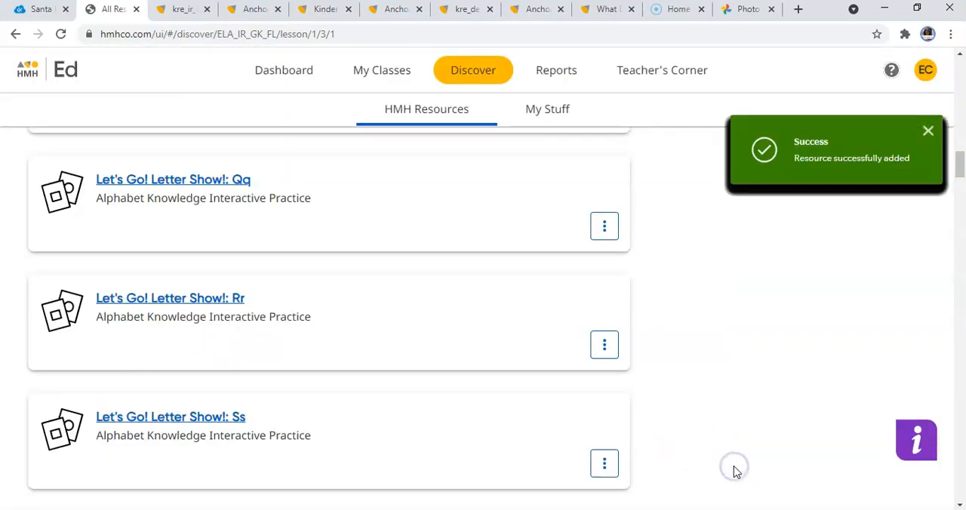
Preview the Let's Go! Letter Show!: Ss interactive game, and return to the lesson resources.
left_click(616, 464)
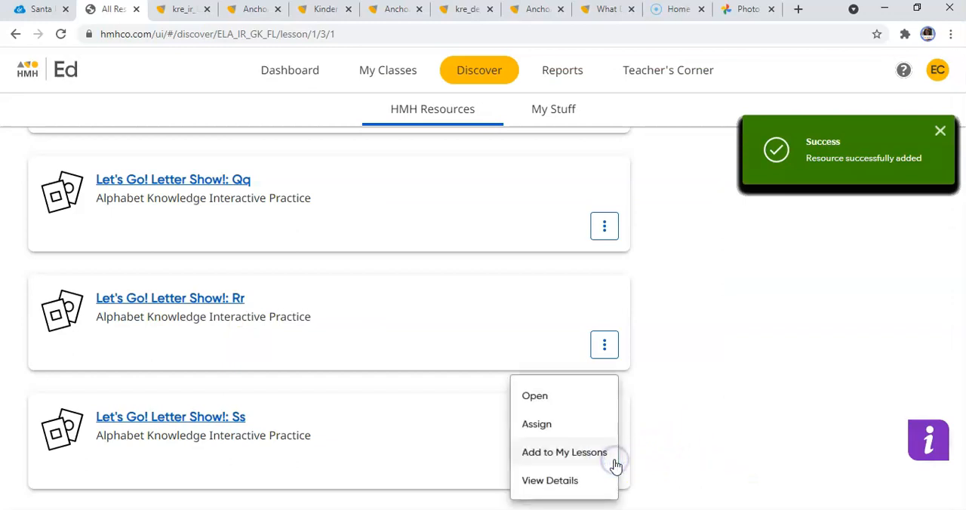
left_click(567, 403)
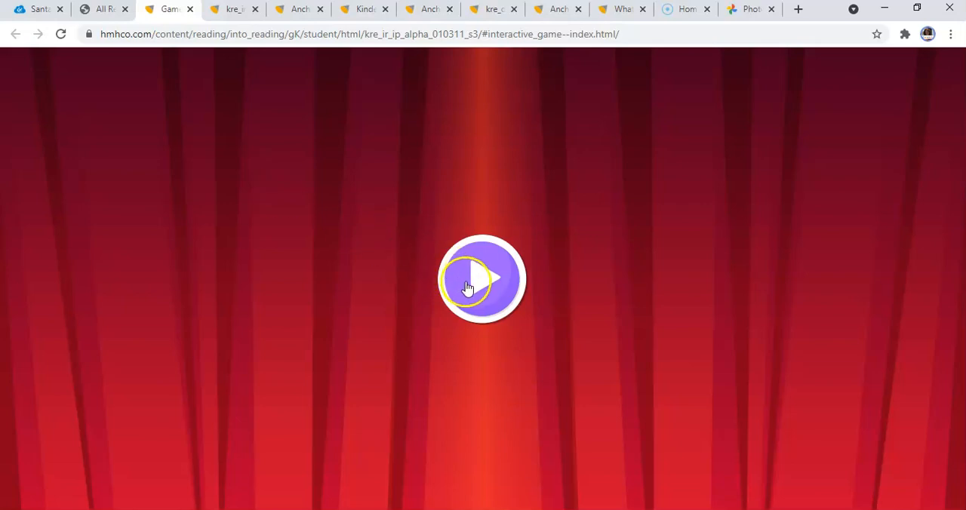
left_click(389, 294)
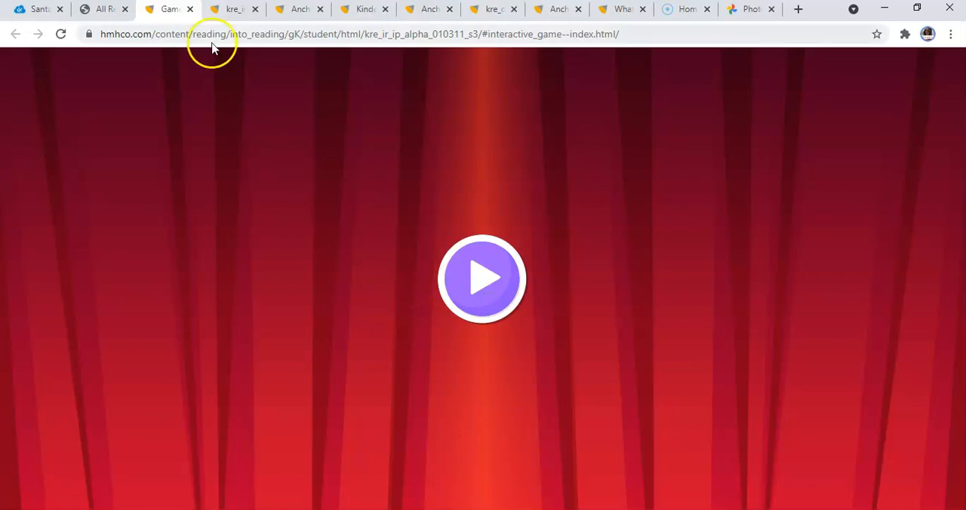
left_click(92, 20)
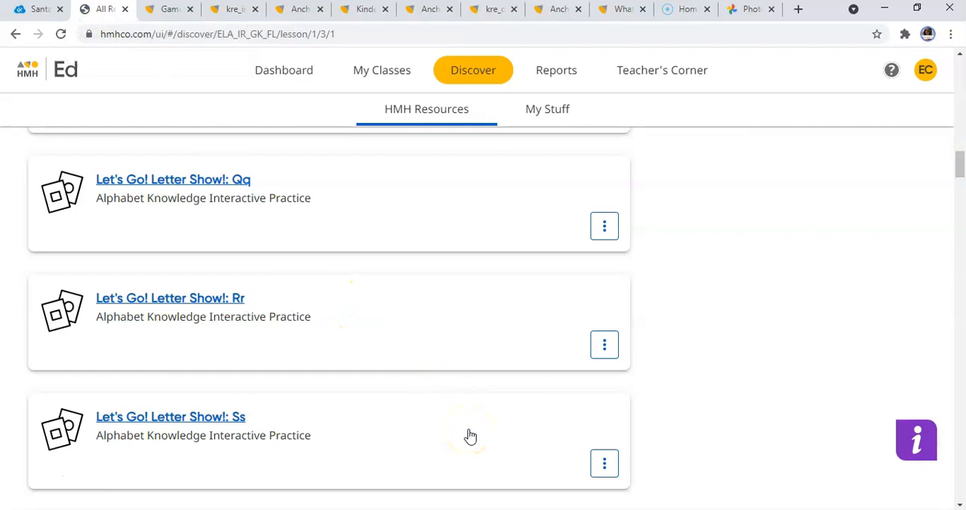
Add Let's Go! Letter Show!: Ss to Lesson 11 Week 3 Day 1 and Lesson 15 Week 3 Day 5.
left_click(604, 463)
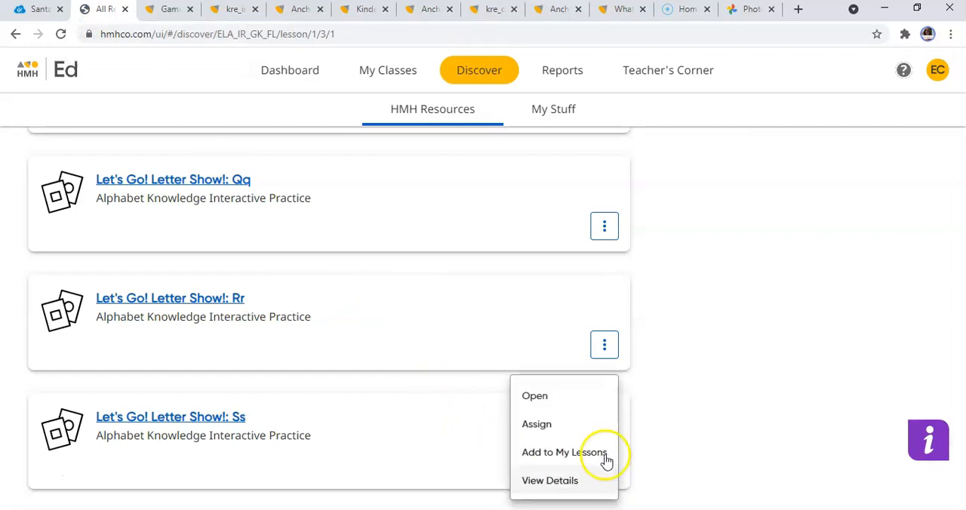
left_click(604, 453)
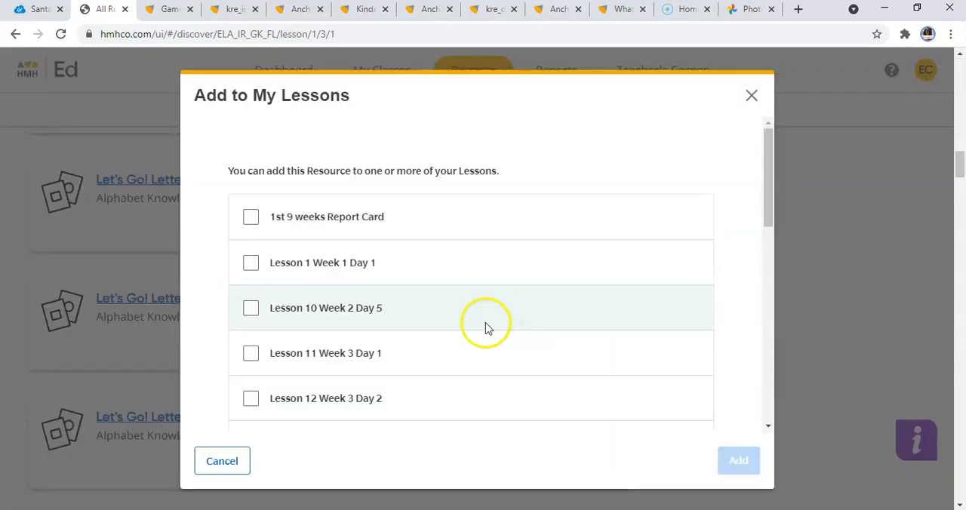
left_click(255, 356)
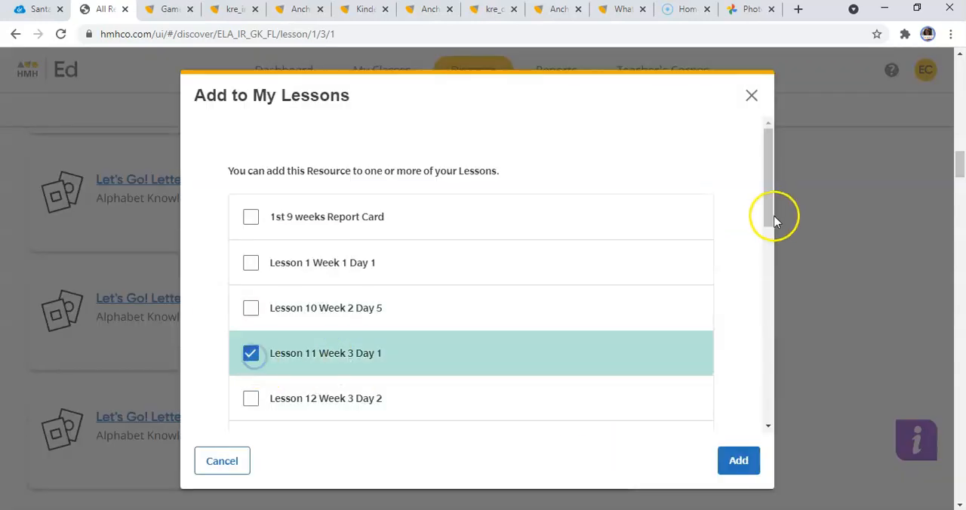
left_click_drag(768, 193, 770, 262)
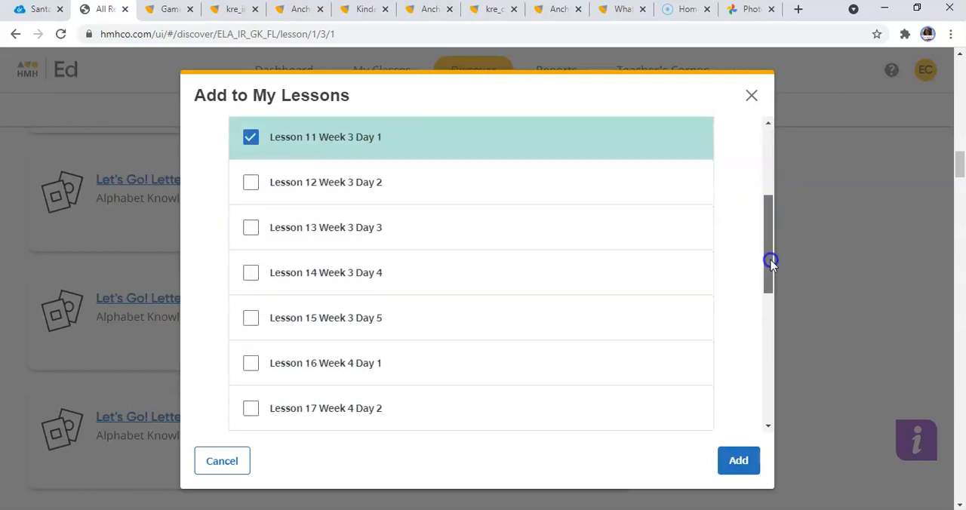
left_click(254, 324)
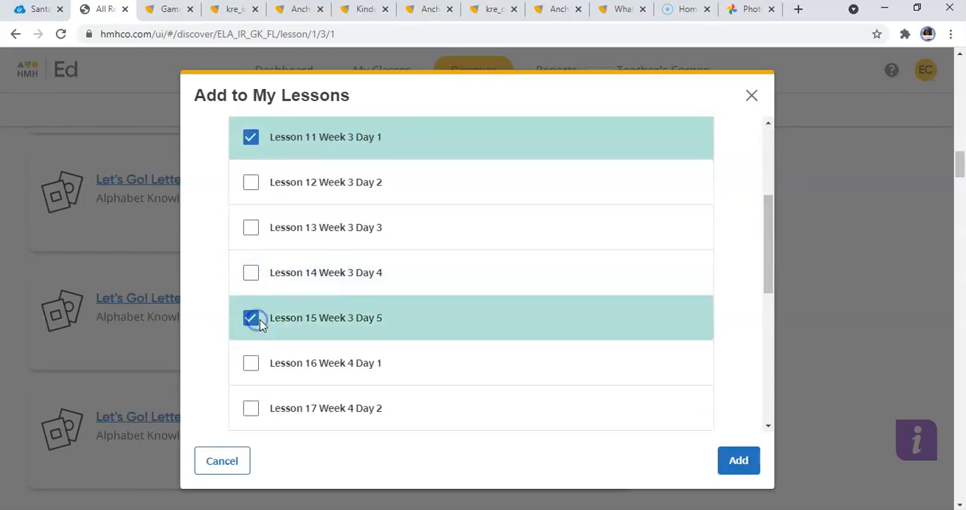
left_click(740, 462)
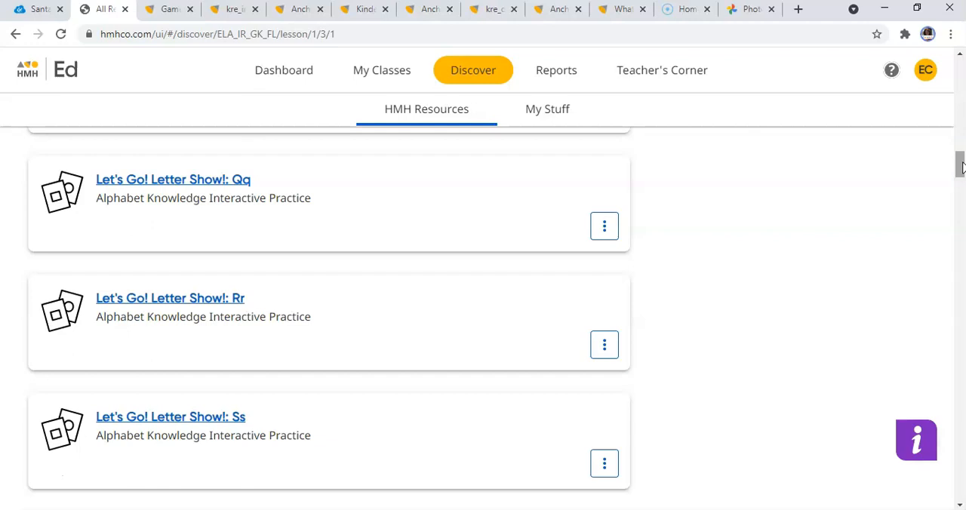
Open the Foundational Skills category from all Grade K resources and filter it to the Alphafriends Videos component.
mouse_move(960, 166)
left_mouse_down()
mouse_move(960, 126)
mouse_move(960, 150)
left_mouse_up()
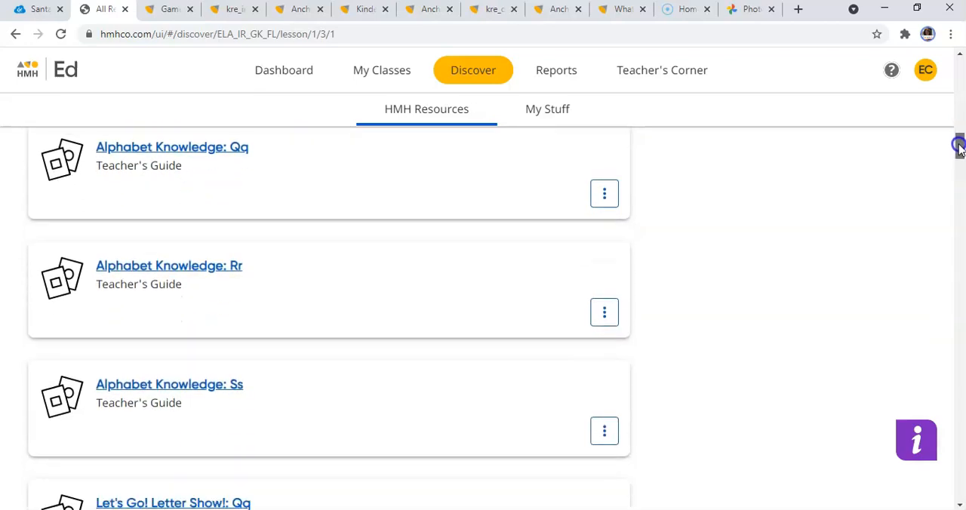
left_click(431, 113)
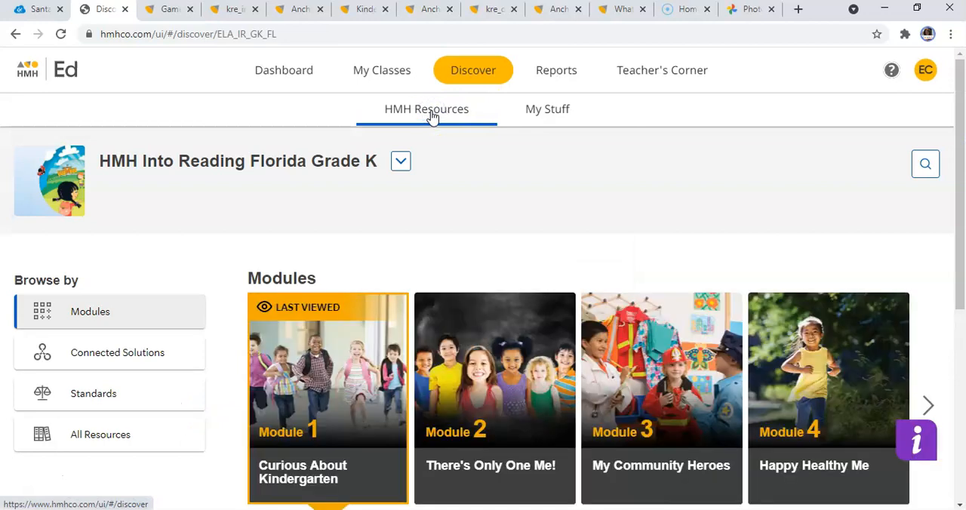
left_click(113, 438)
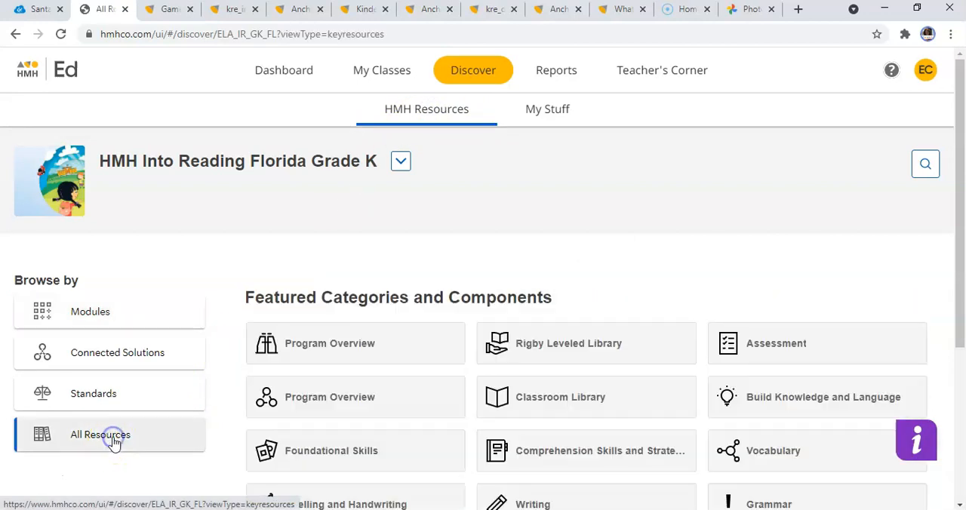
left_click(299, 461)
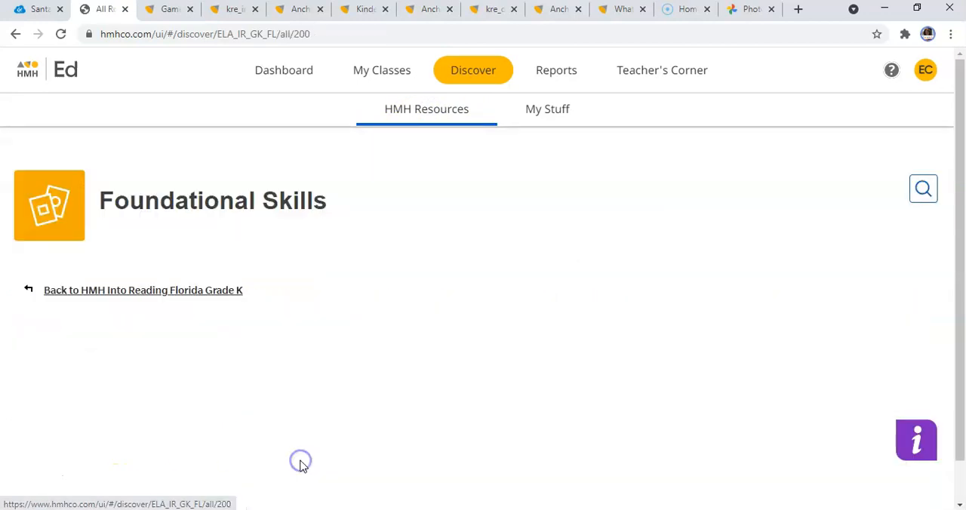
left_click_drag(961, 100, 963, 159)
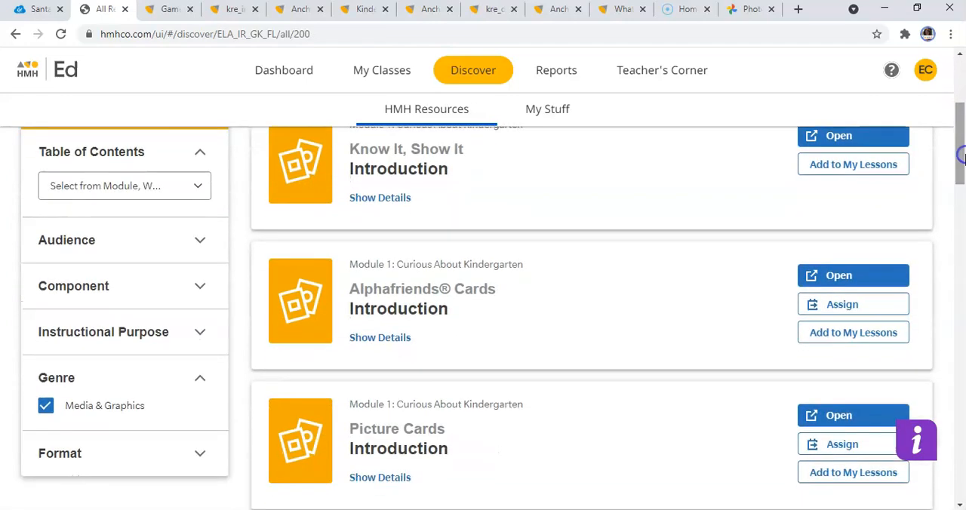
left_click(203, 289)
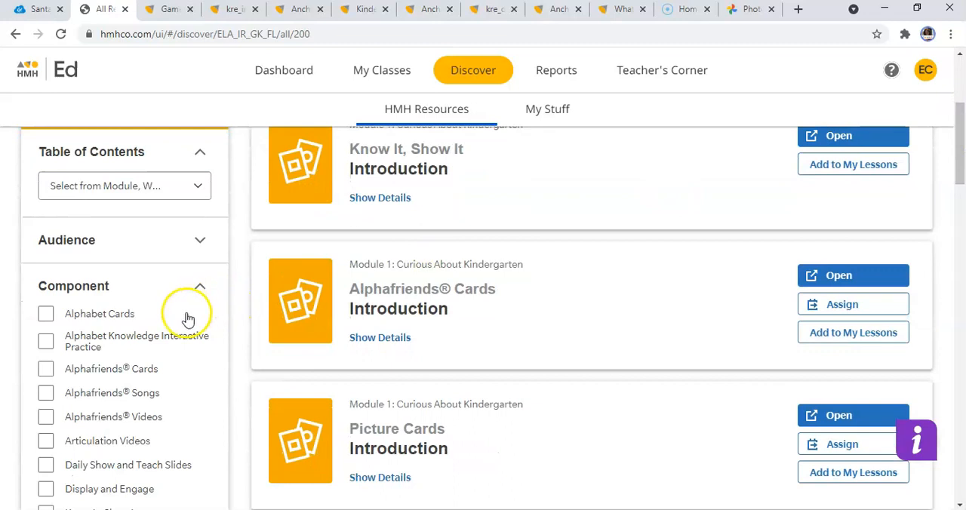
left_click(153, 421)
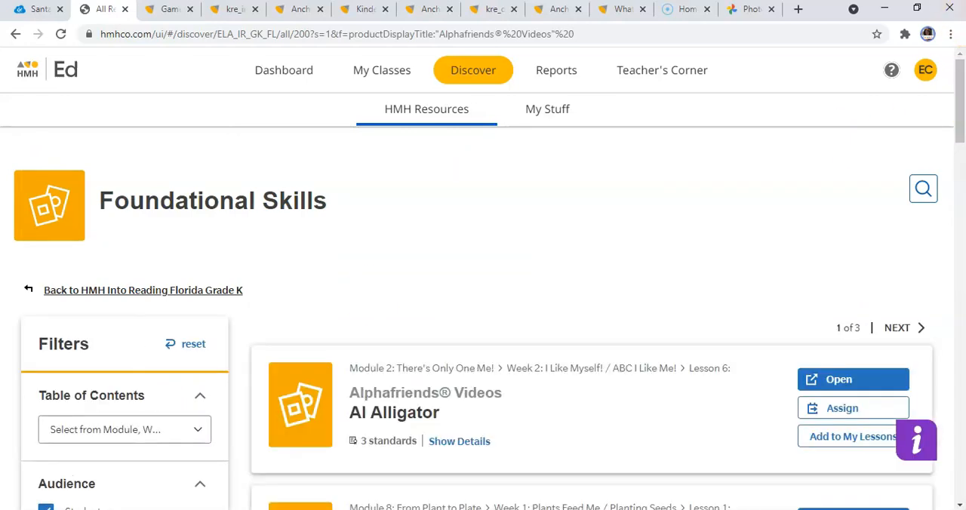
Add the Queenie Quail Alphafriends video to Lesson 11 Week 3 Day 1 and Lesson 15 Week 3 Day 5.
left_click_drag(962, 87, 962, 447)
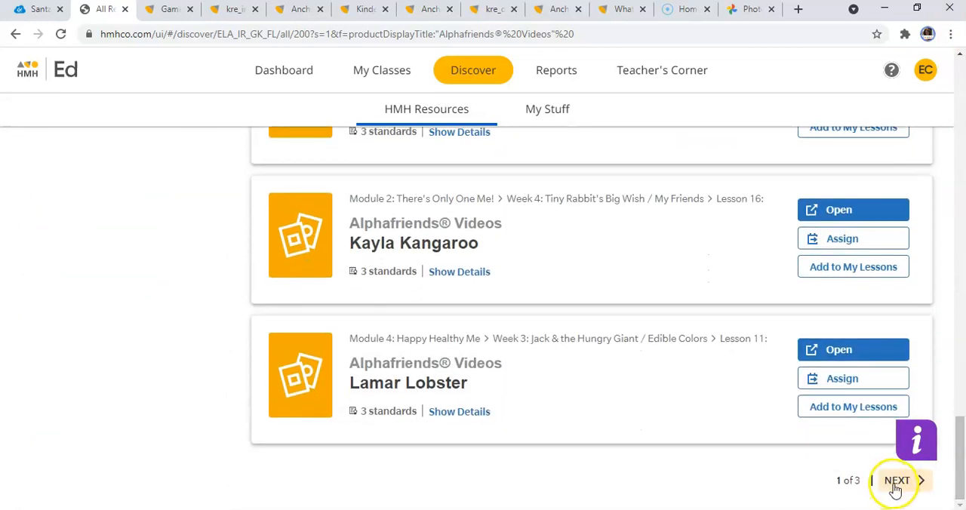
left_click(896, 481)
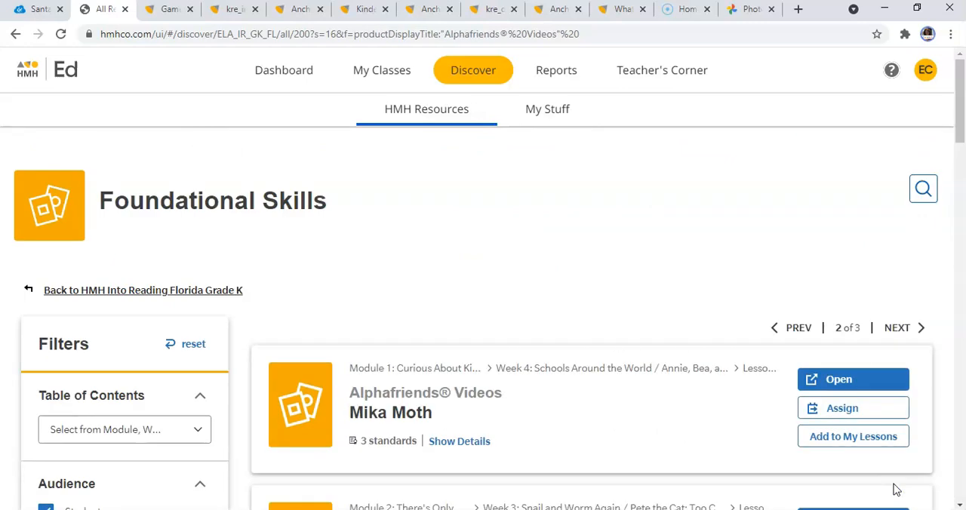
left_click_drag(959, 79, 962, 251)
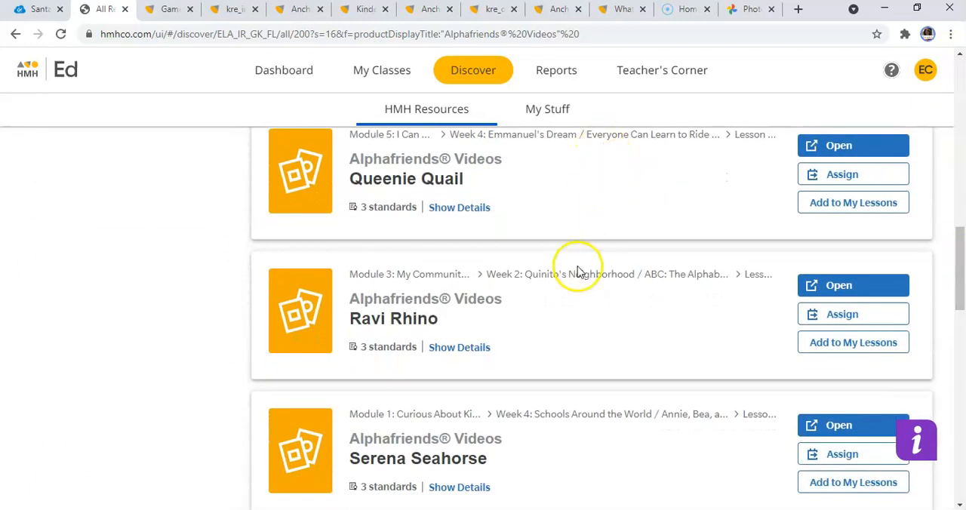
left_click(881, 206)
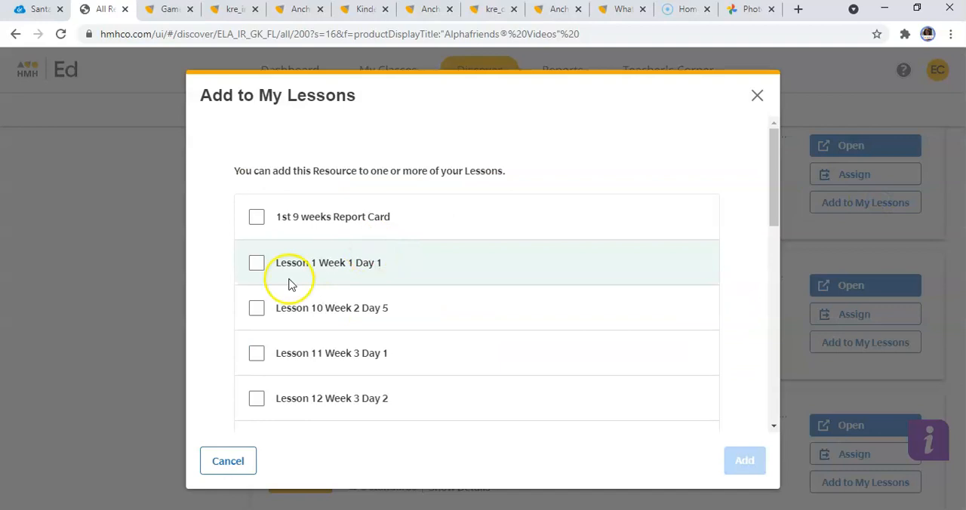
left_click(253, 266)
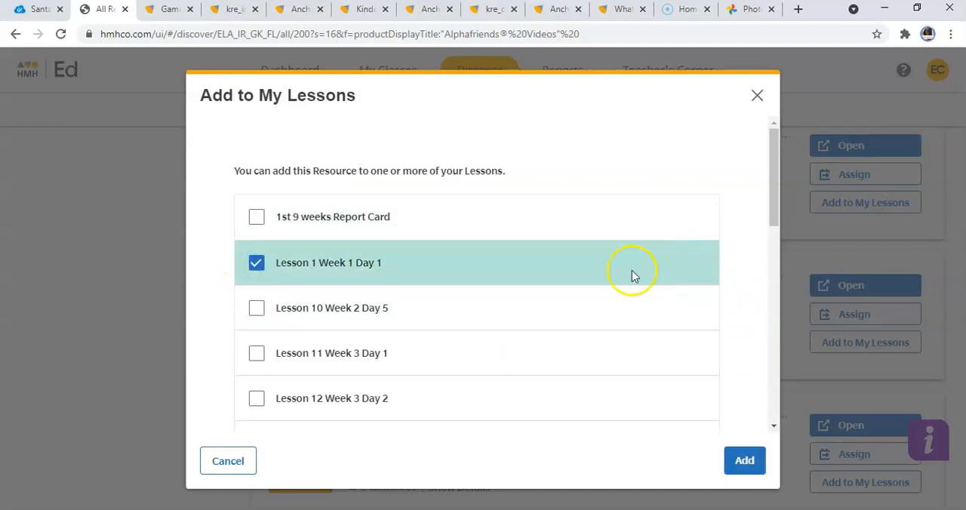
left_click(261, 268)
left_click_drag(778, 186, 771, 247)
left_click(256, 151)
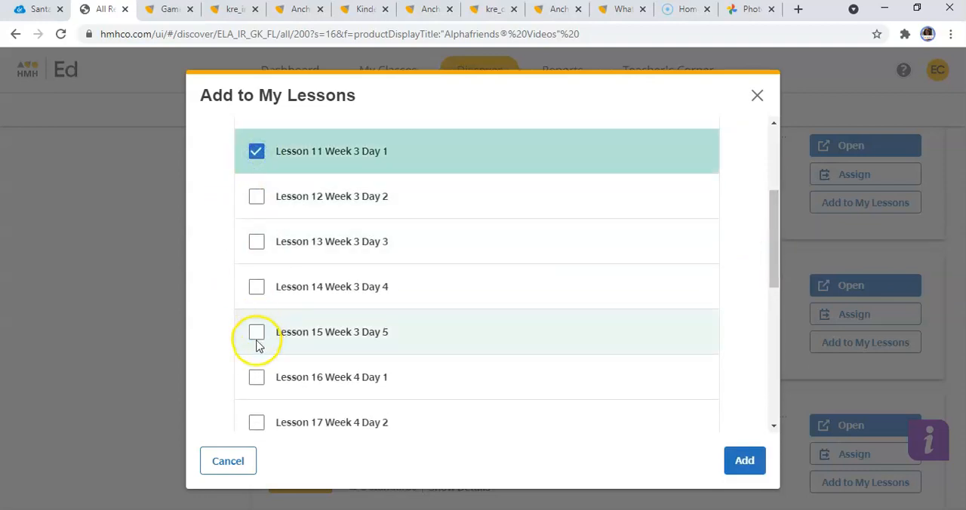
left_click(257, 339)
left_click(745, 462)
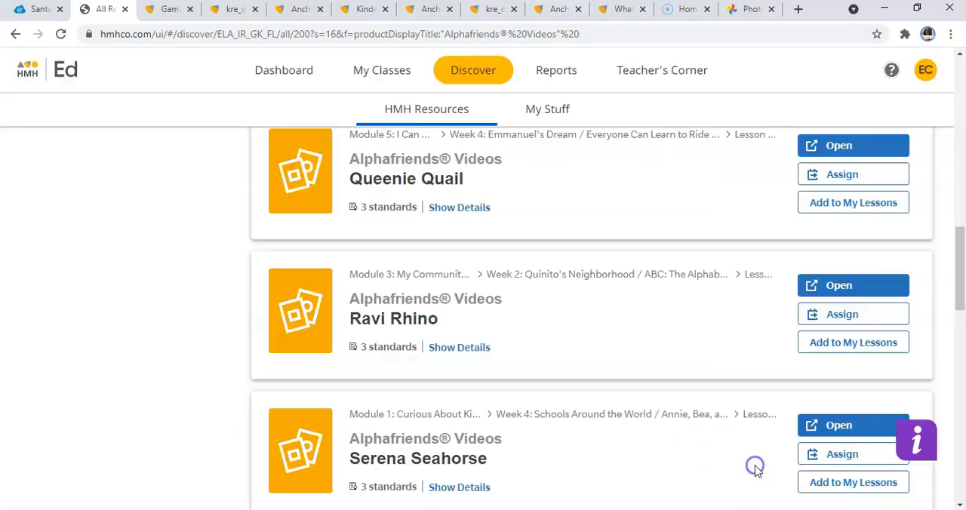
Add the Ravi Rhino Alphafriends video to Lesson 11 Week 3 Day 1 and Lesson 15 Week 3 Day 5.
left_click(848, 344)
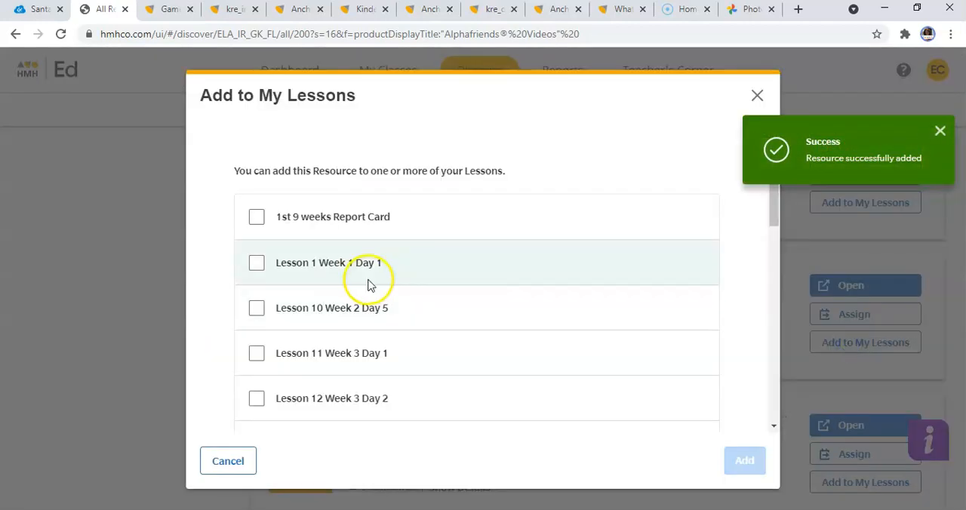
left_click(257, 353)
left_click_drag(770, 209, 770, 278)
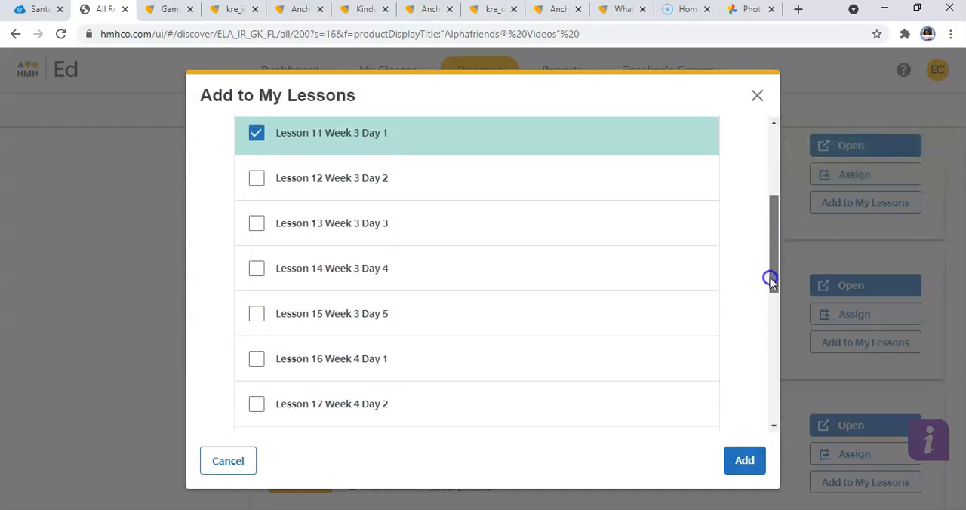
left_click(257, 315)
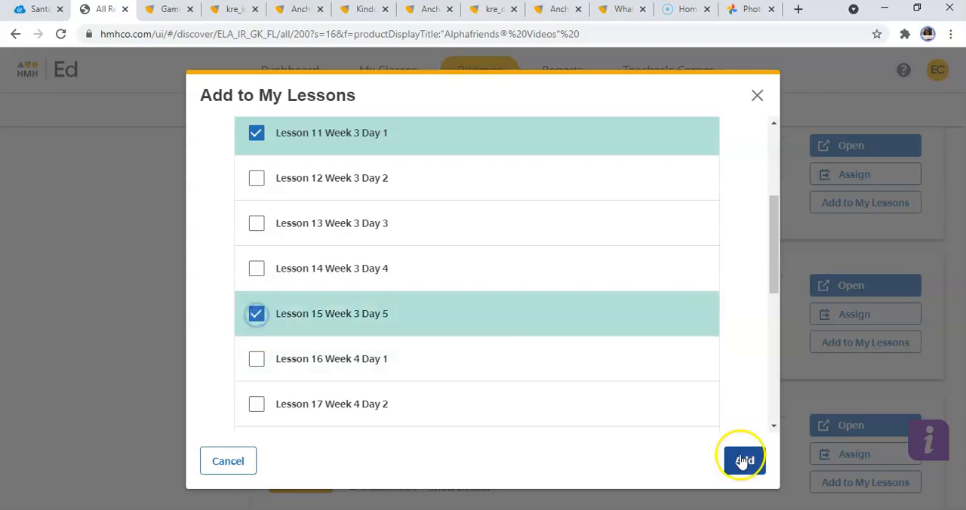
left_click(745, 461)
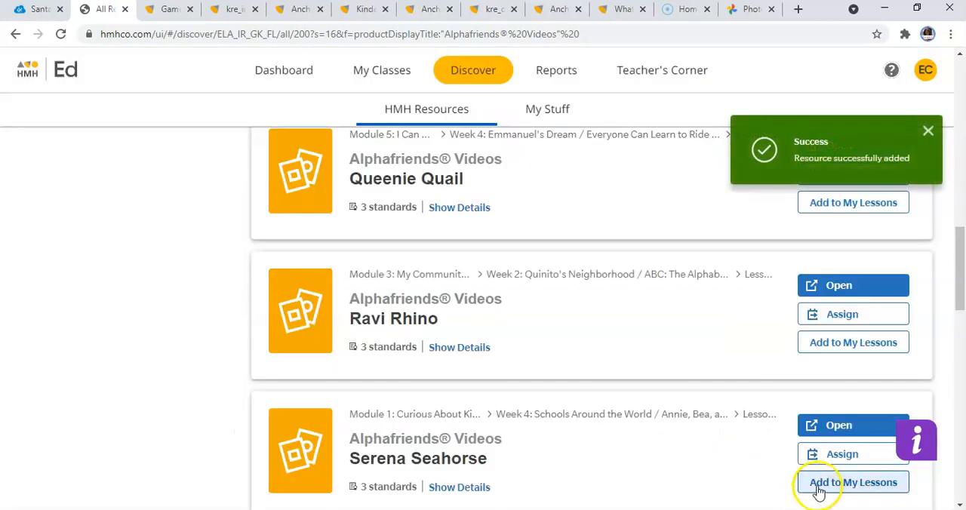
Add the Serena Seahorse Alphafriends video to Lesson 11 Week 3 Day 1 and Lesson 15 Week 3 Day 5, and preview it.
left_click(819, 483)
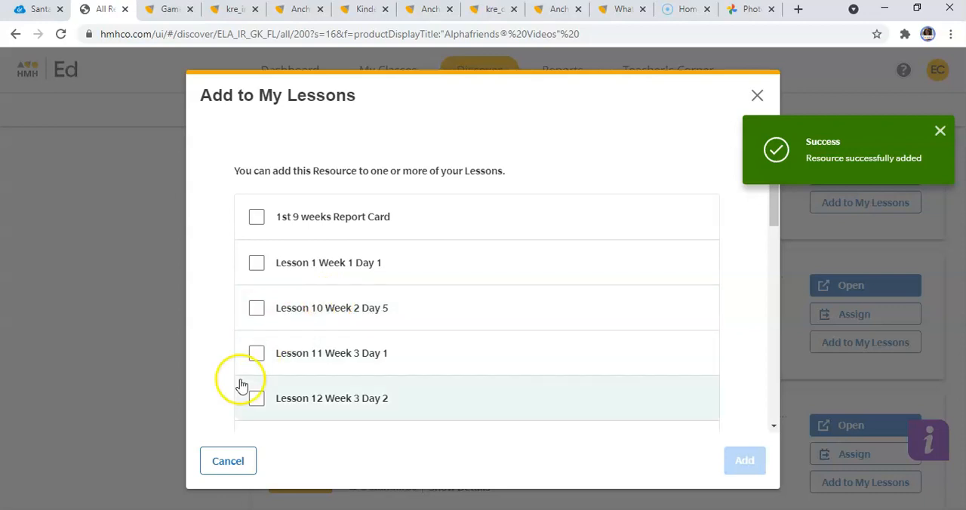
left_click(255, 355)
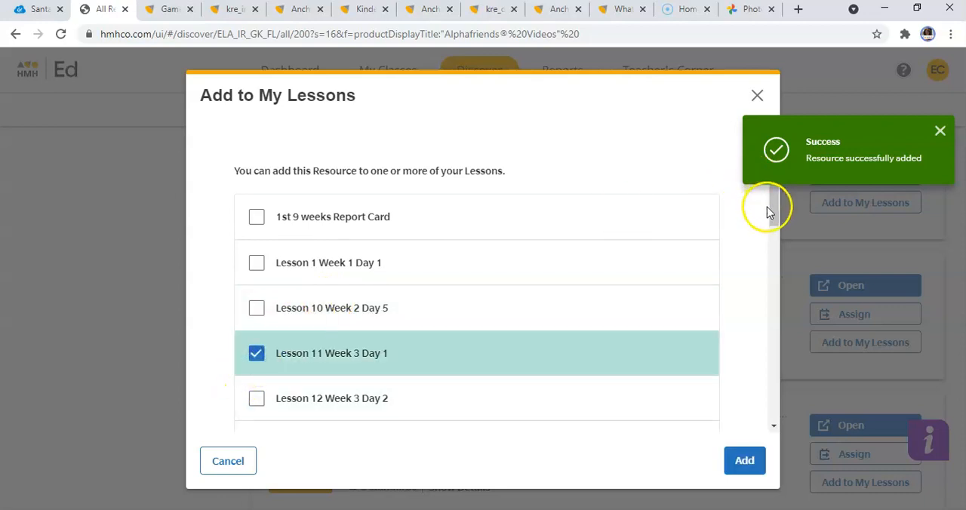
left_click_drag(772, 217, 780, 274)
left_click(260, 333)
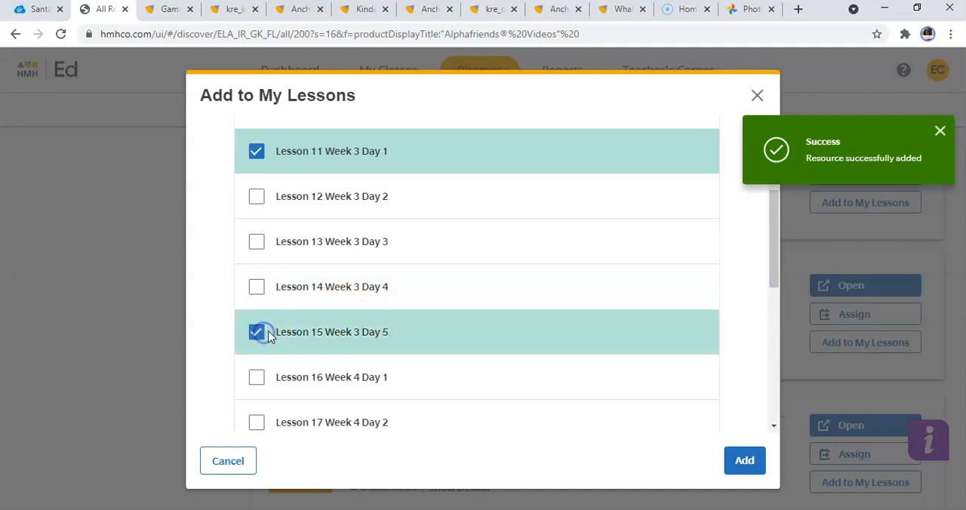
left_click(747, 459)
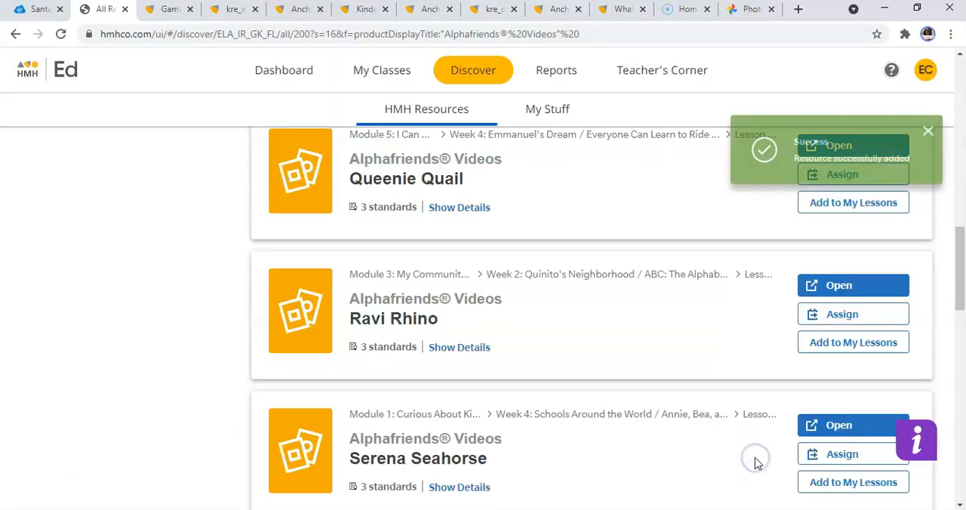
left_click(885, 427)
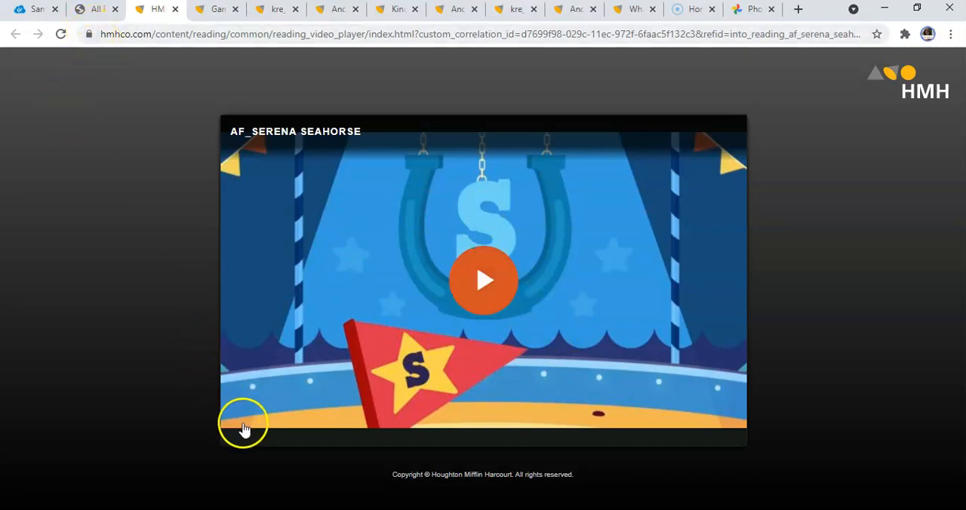
left_click(91, 15)
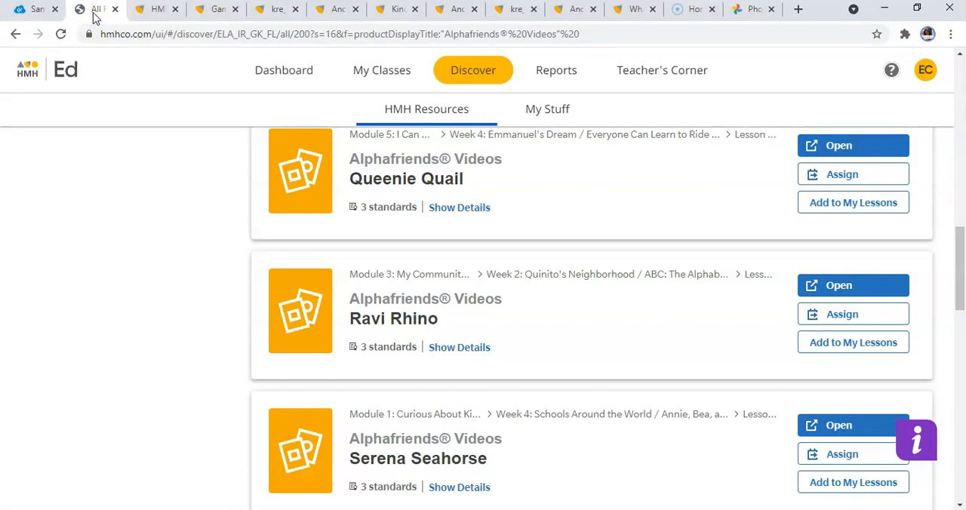
Open Lesson 11 under Week 3 of Module 1 and expand its full Foundational Skills resource list.
left_click(431, 109)
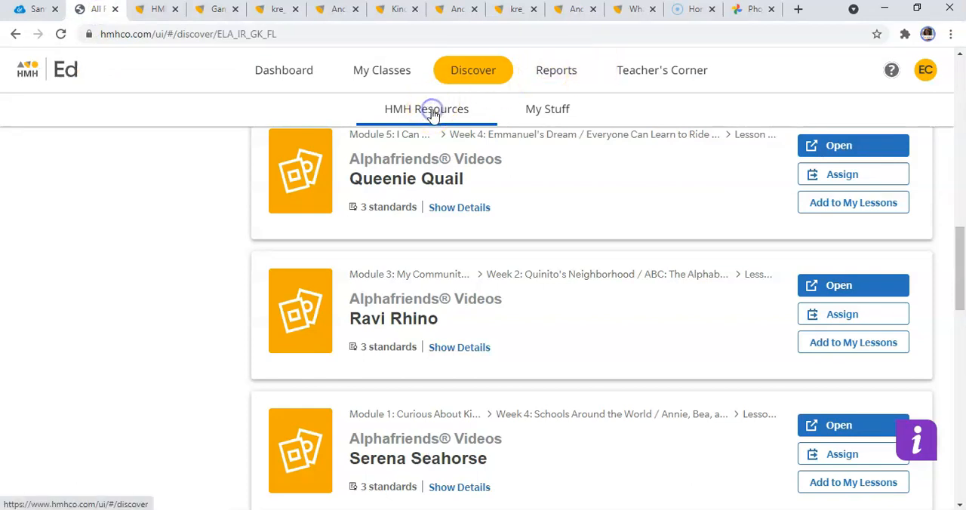
left_click_drag(962, 143, 963, 330)
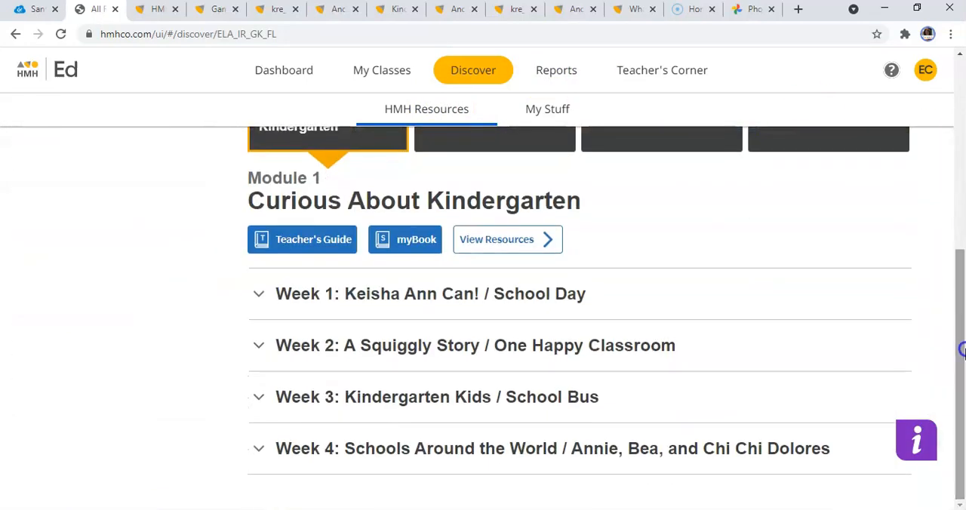
left_click(445, 410)
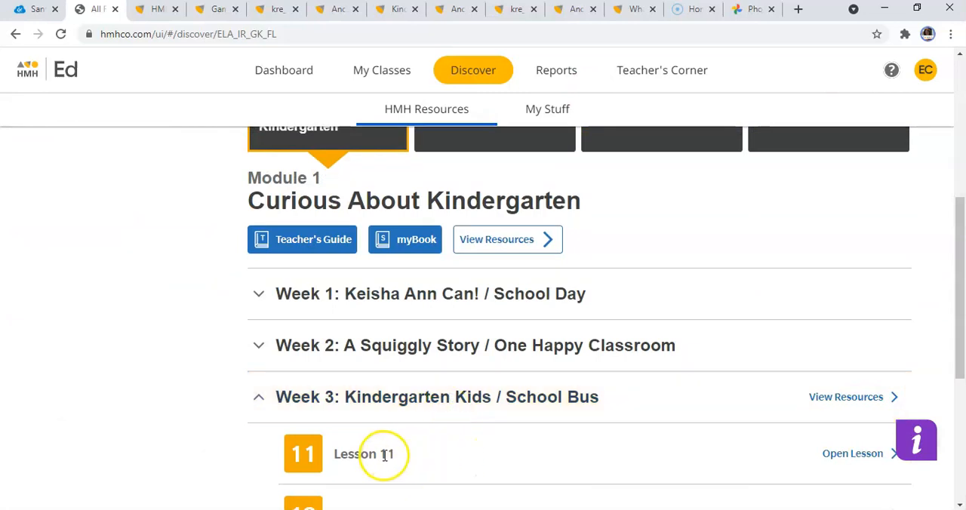
left_click(853, 452)
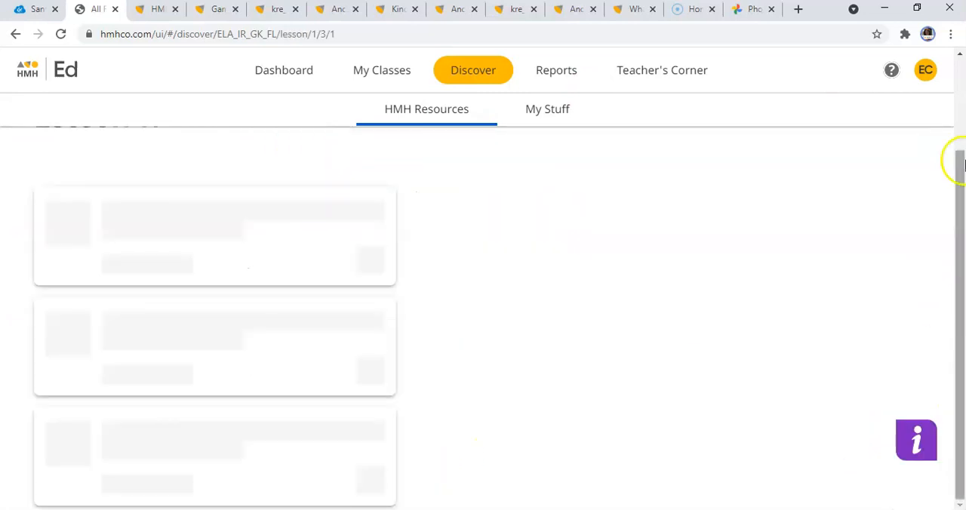
left_click_drag(960, 162, 961, 315)
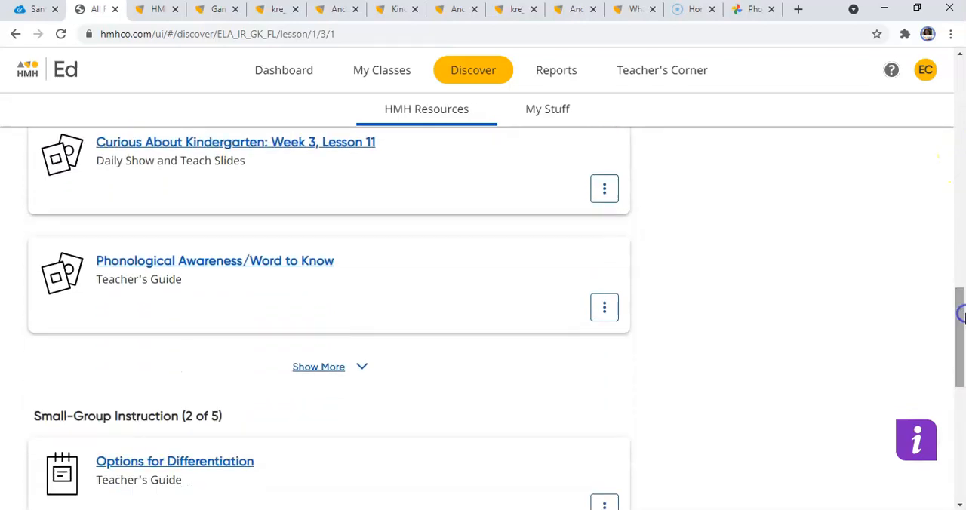
left_click(330, 379)
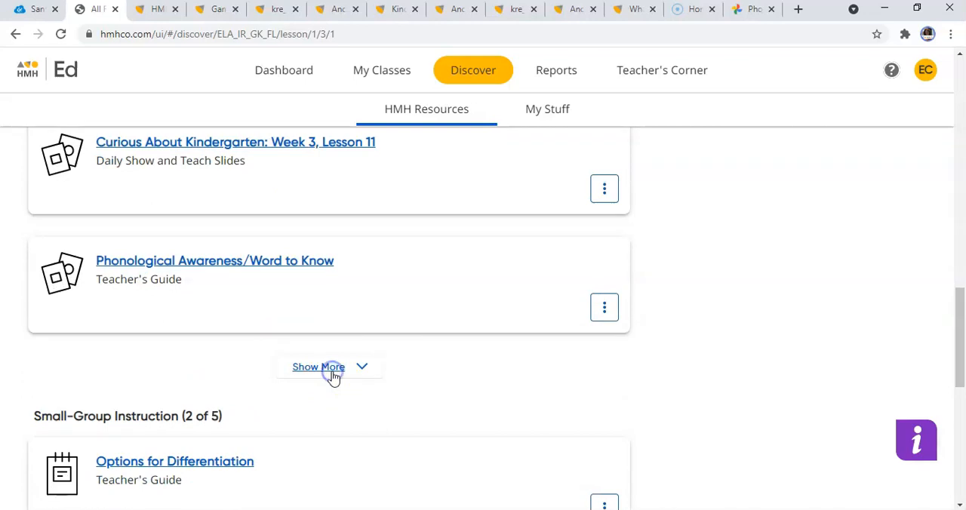
Download the Daily Show and Teach Slides for Curious About Kindergarten: Week 3, Lesson 11.
left_click_drag(960, 125, 961, 191)
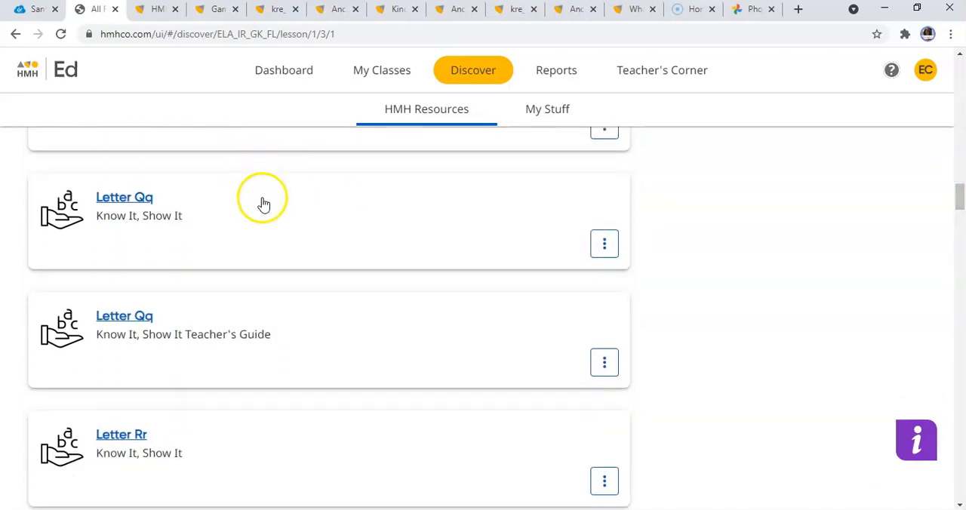
left_click_drag(961, 198, 961, 132)
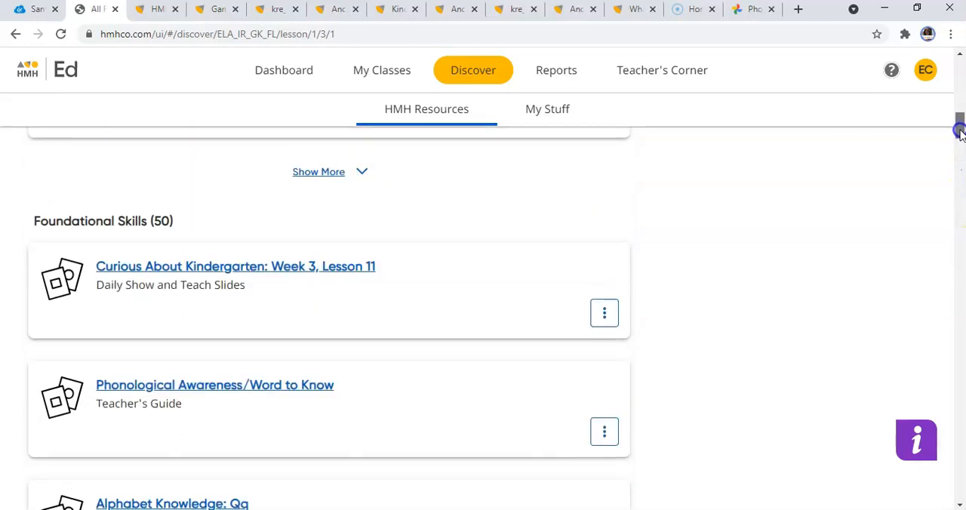
left_click(174, 268)
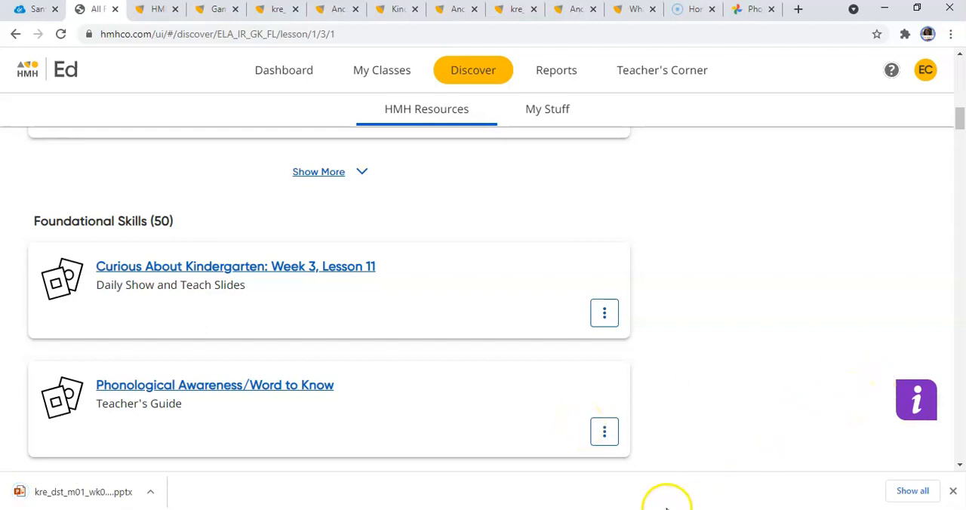
mouse_move(641, 509)
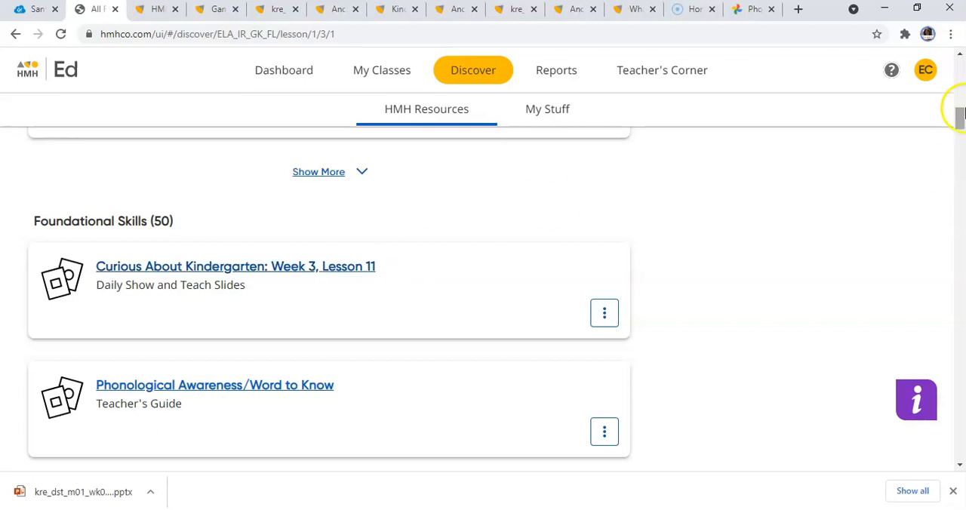
Open Anchor Chart: Choosing a Topic from the Writing resources of Lesson 11.
left_click_drag(959, 121, 958, 172)
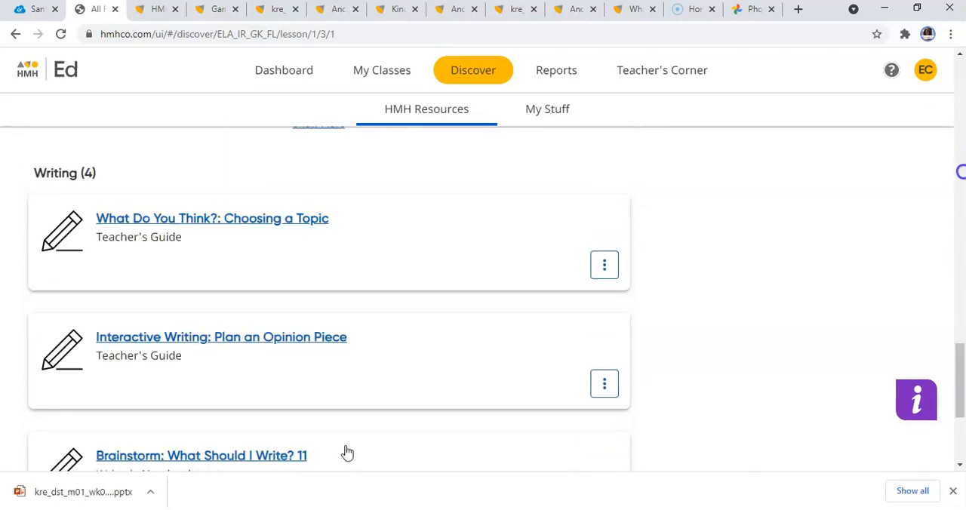
left_click_drag(958, 346, 961, 367)
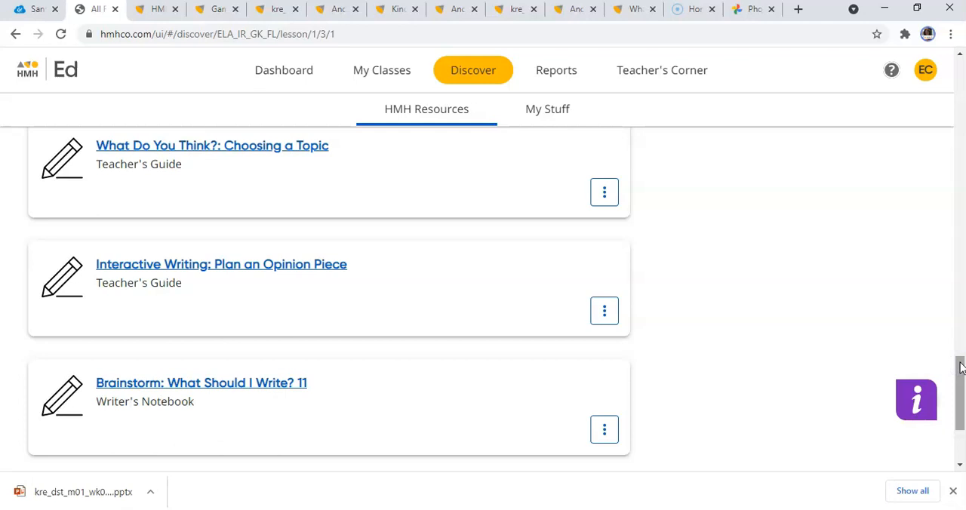
left_click_drag(960, 368, 961, 389)
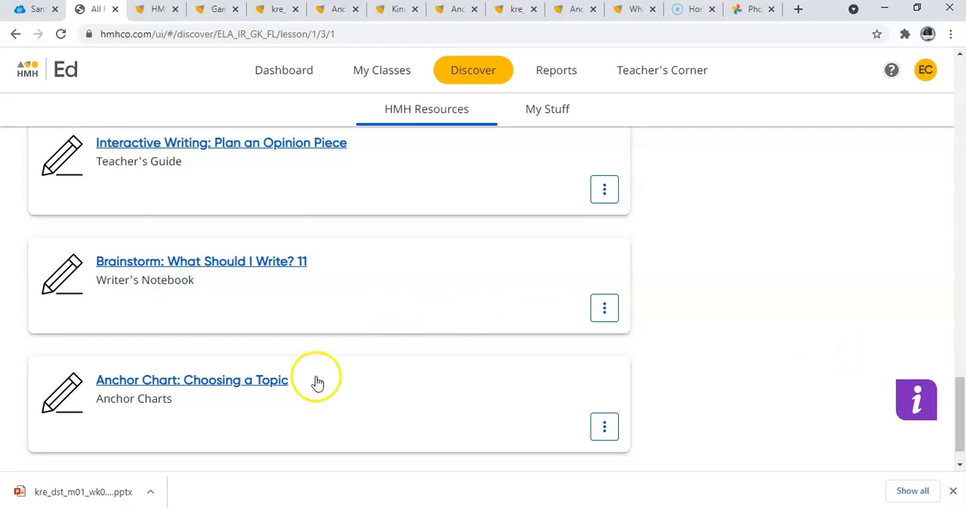
left_click(262, 387)
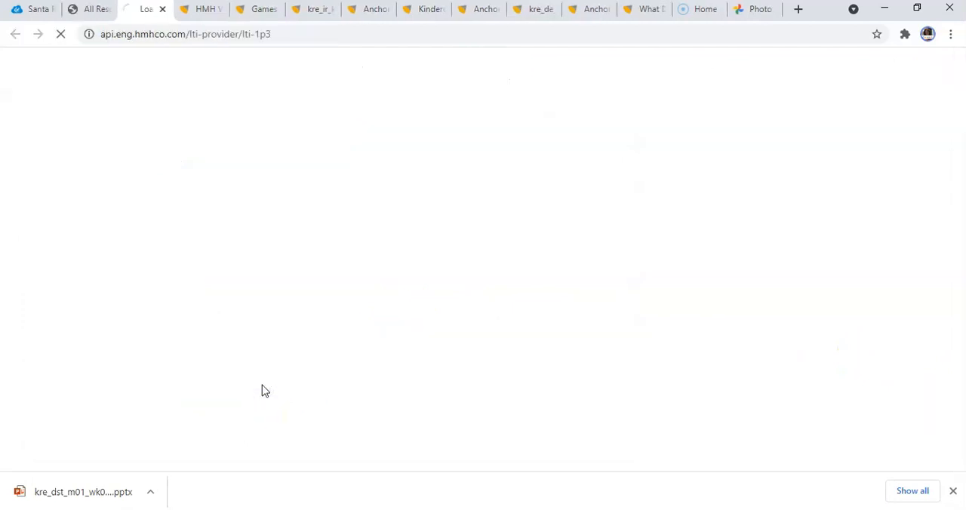
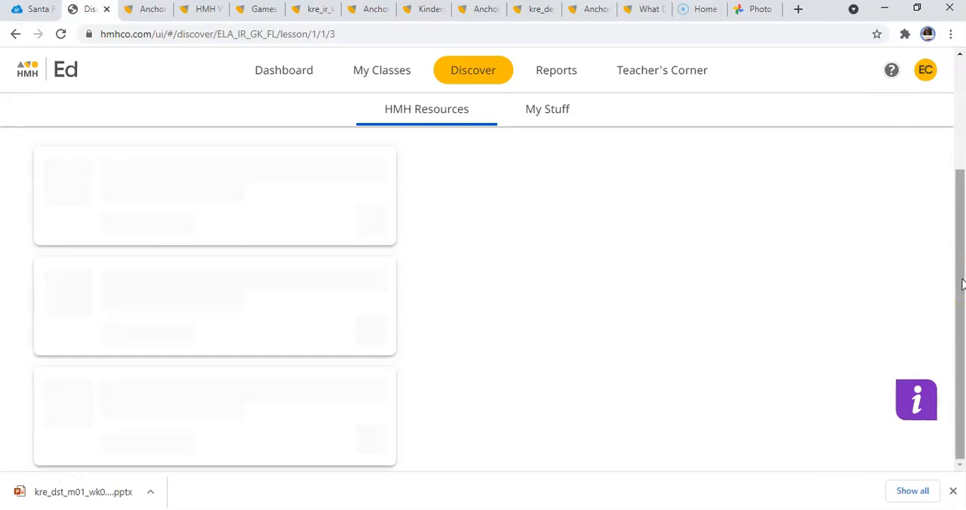
Expand the current lesson's Writing resources and look through its guides, notebook pages and printables.
left_click(962, 182)
left_click_drag(962, 181, 961, 421)
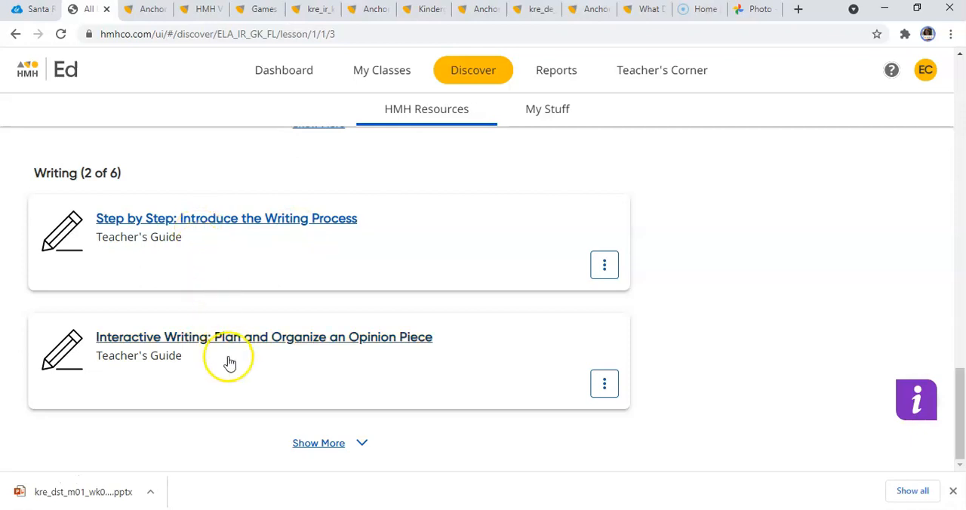
left_click(355, 447)
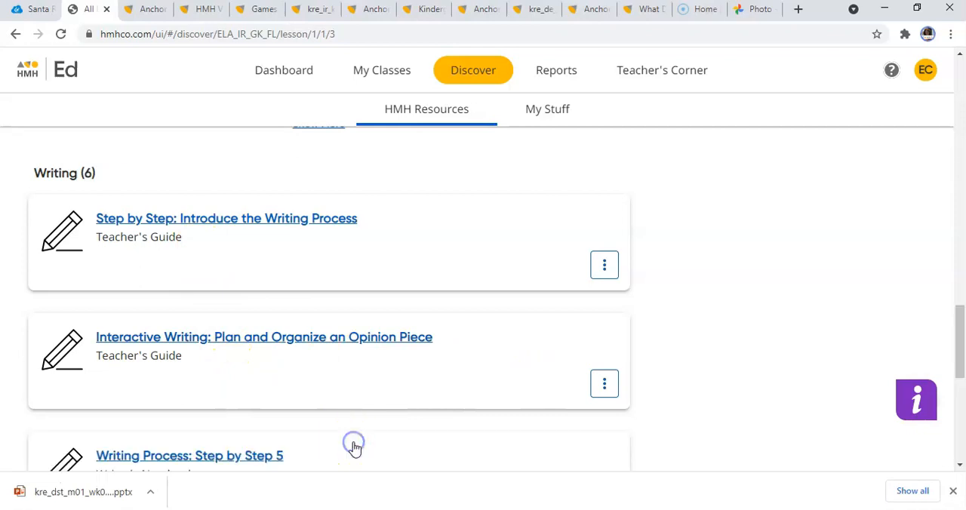
left_click_drag(961, 352, 960, 391)
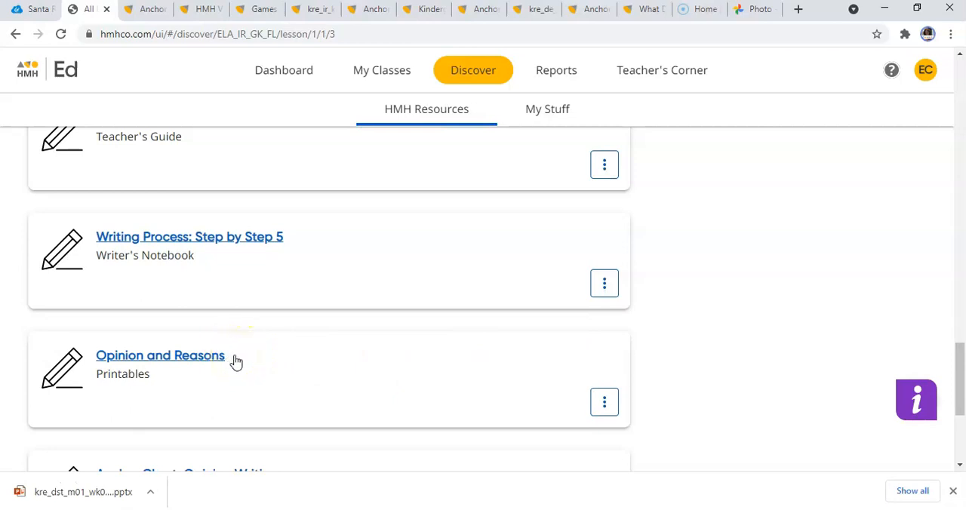
left_click_drag(957, 371, 957, 259)
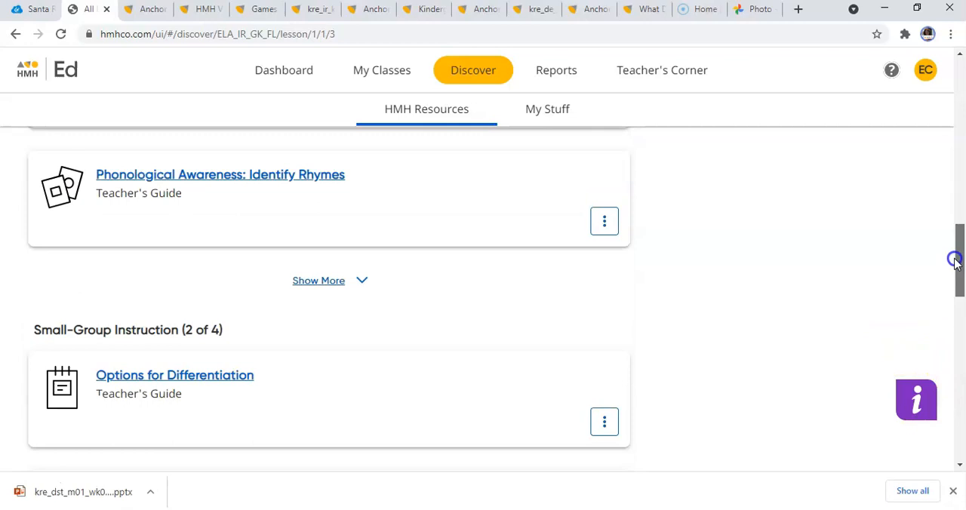
Return to Module 1, Curious About Kindergarten, and open Lesson 11 under Week 3: Kindergarten Kids / School Bus.
left_click(414, 121)
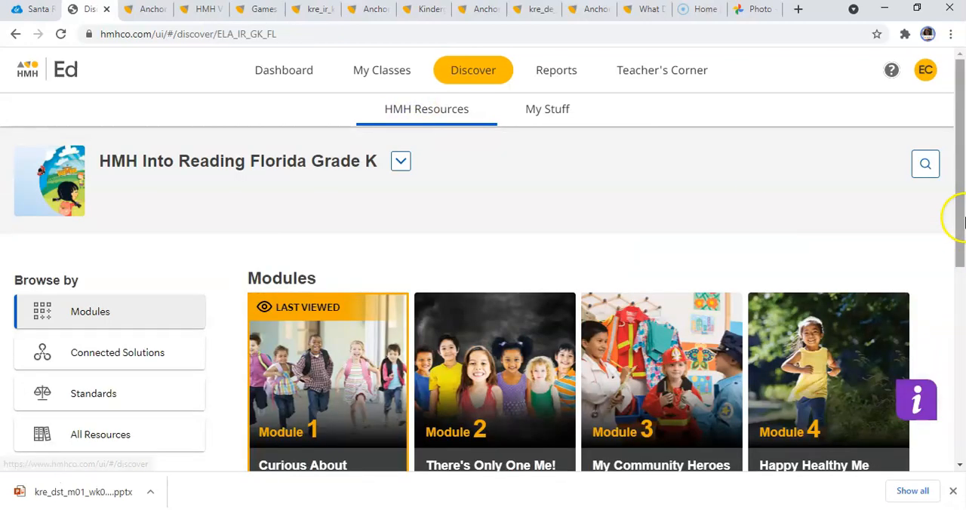
left_click_drag(964, 224, 962, 423)
left_click(587, 354)
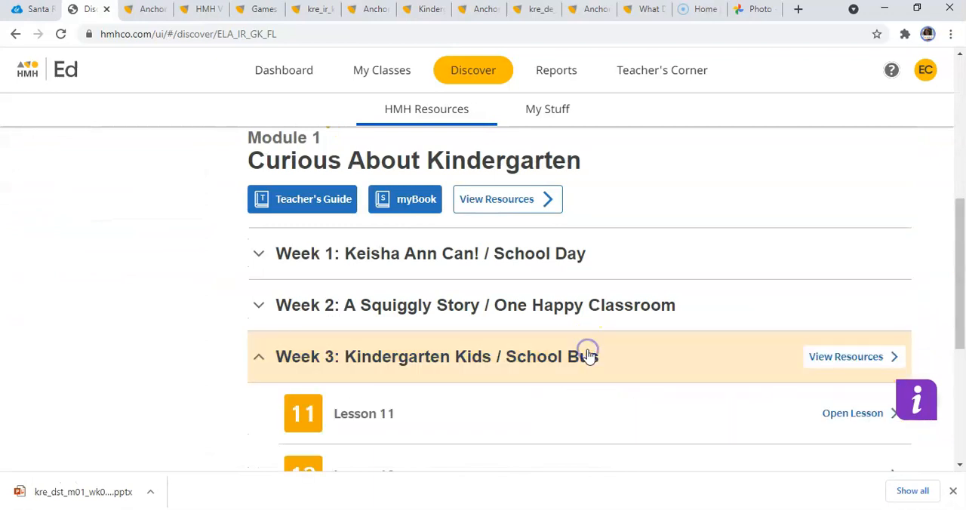
left_click(851, 416)
Expand the Writing resources of Lesson 11 and open the Writer's Notebook page Brainstorm: What Should I Write? 11.
left_click_drag(962, 209, 961, 454)
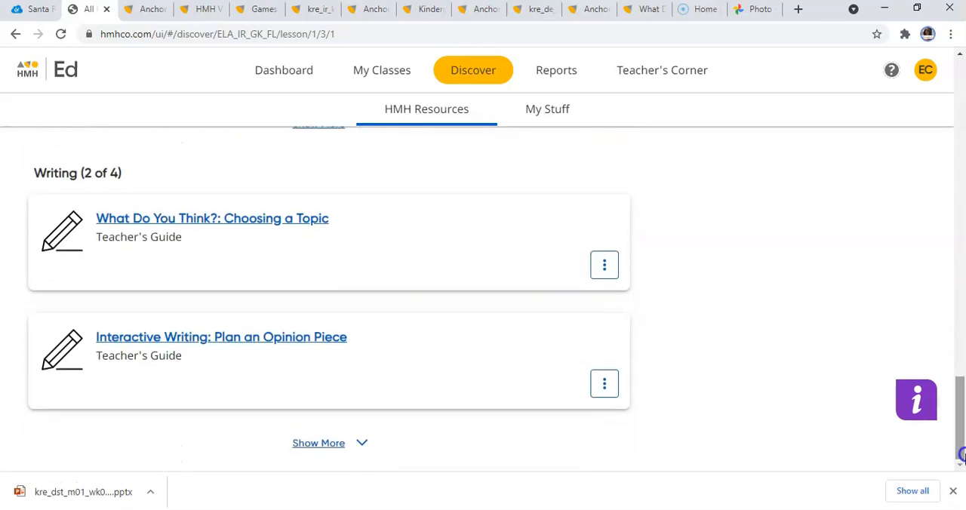
left_click(354, 441)
left_click_drag(959, 358, 961, 415)
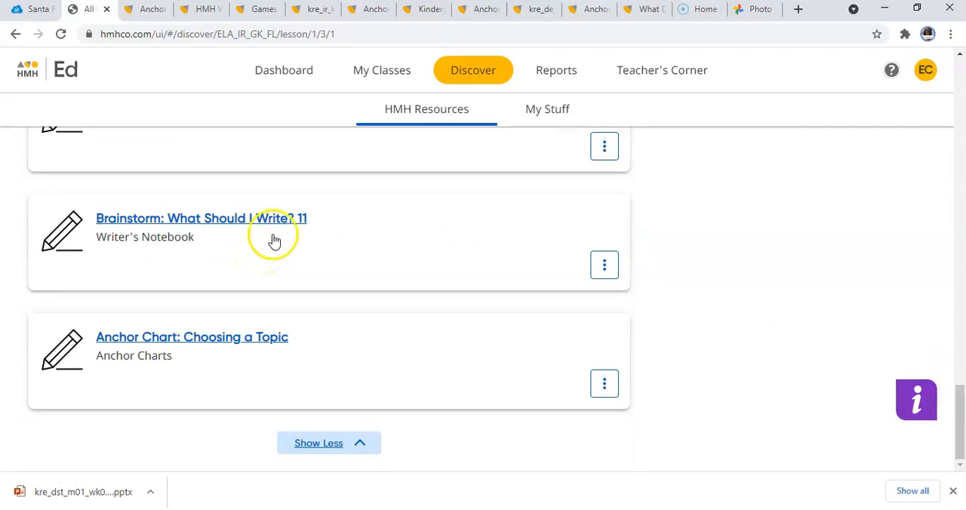
left_click(274, 218)
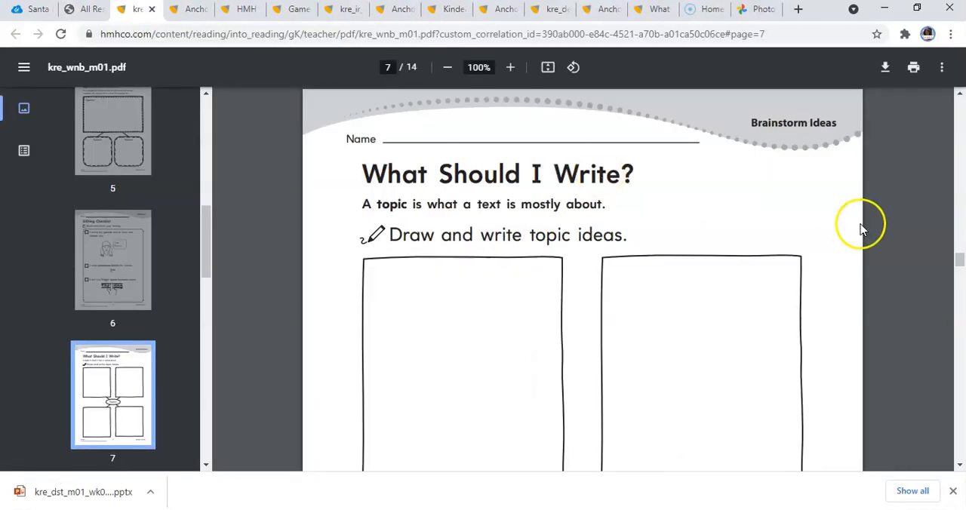
Look over the What Should I Write? worksheet and the Step by Step writing process page in the Writer's Notebook PDF.
mouse_move(961, 264)
left_mouse_down()
mouse_move(961, 278)
mouse_move(960, 268)
left_mouse_up()
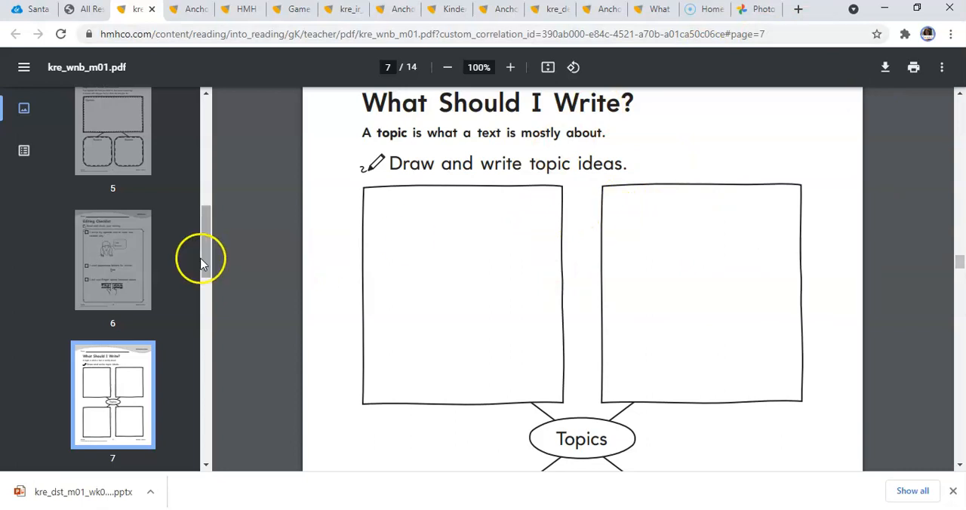
left_click_drag(207, 259, 209, 151)
left_click(134, 168)
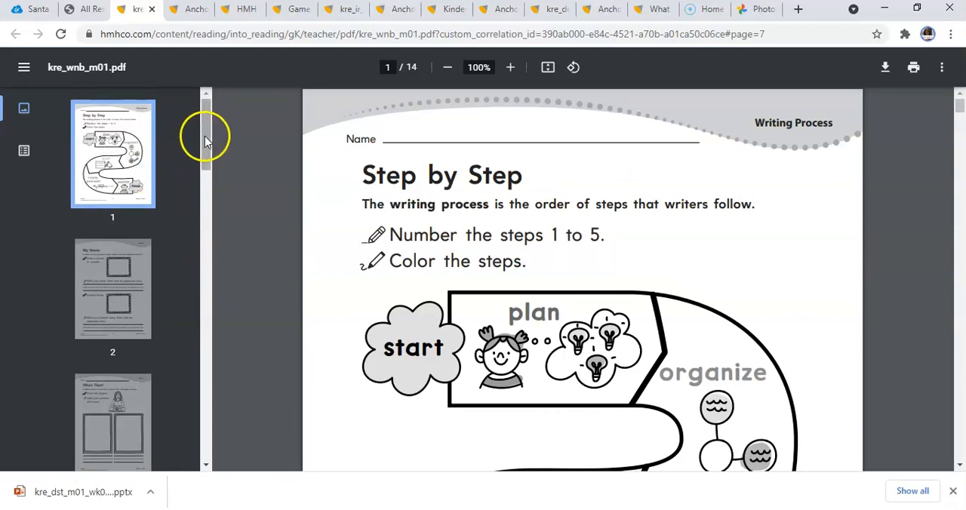
left_click_drag(205, 138, 206, 138)
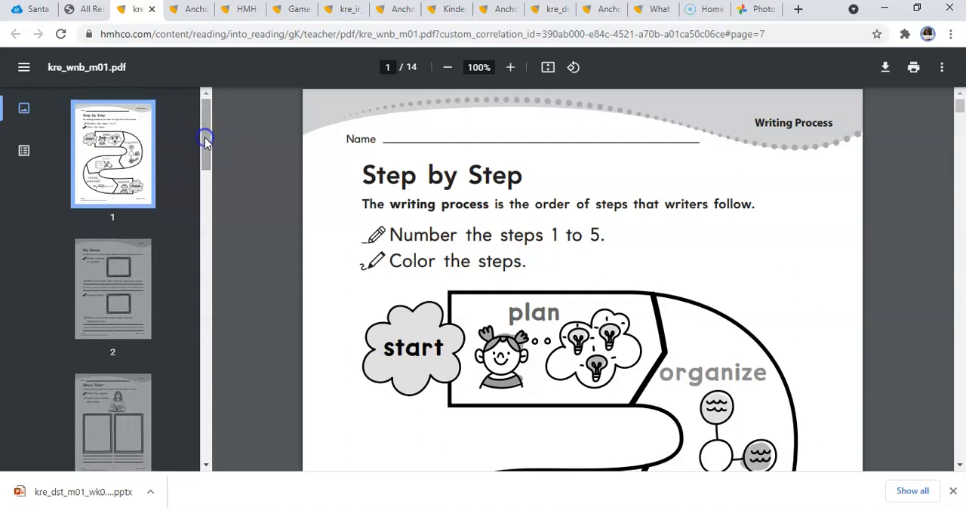
left_click(960, 465)
scroll(960, 465, "down", 4)
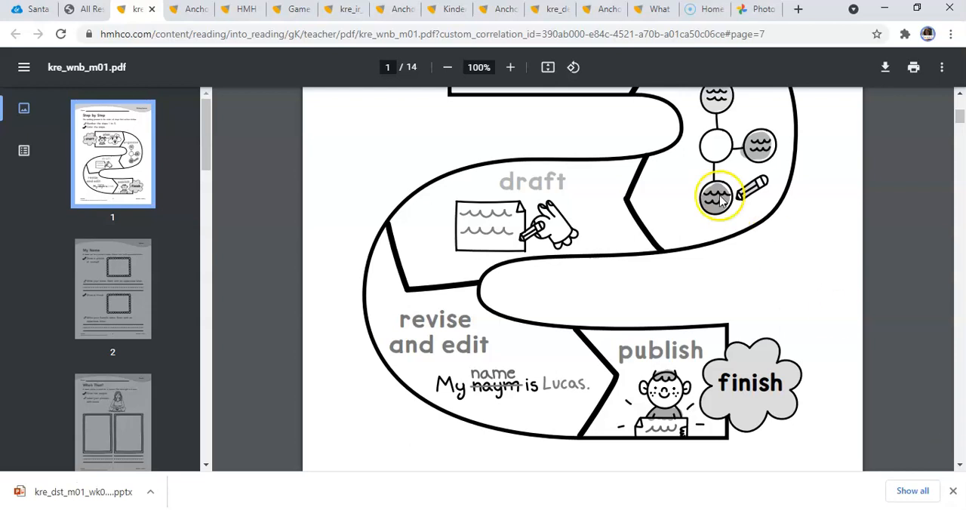
Open the saved Lesson 11 Week 3 Day 1, review its resources, and open the downloaded slides file.
left_click(83, 10)
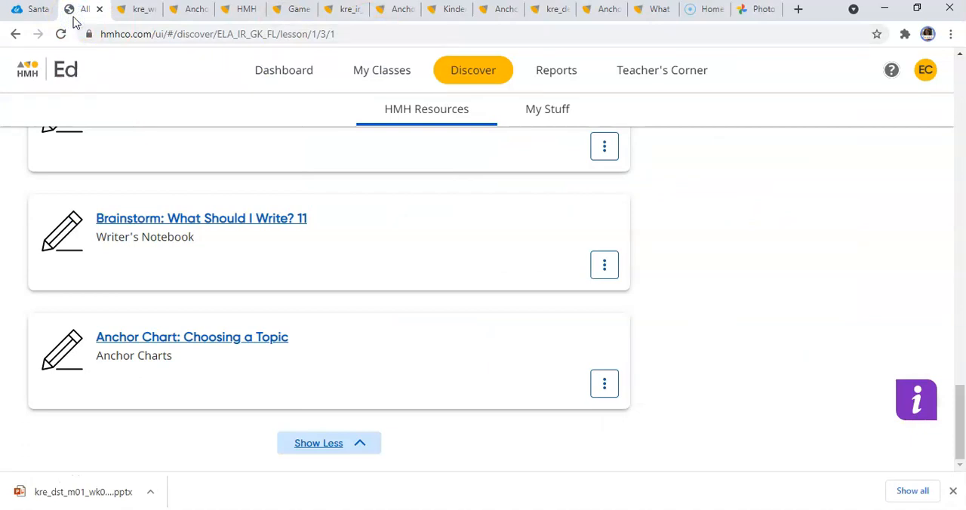
left_click(553, 112)
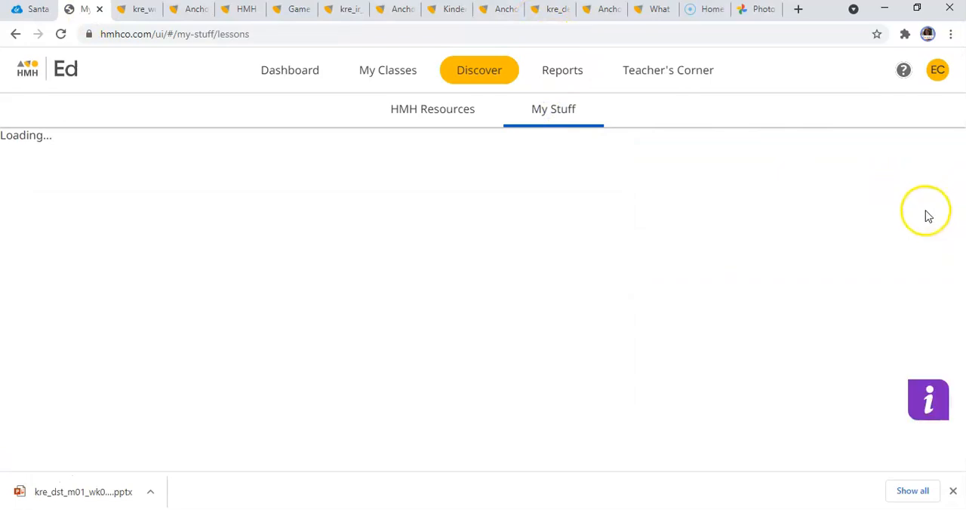
left_click_drag(961, 119, 961, 194)
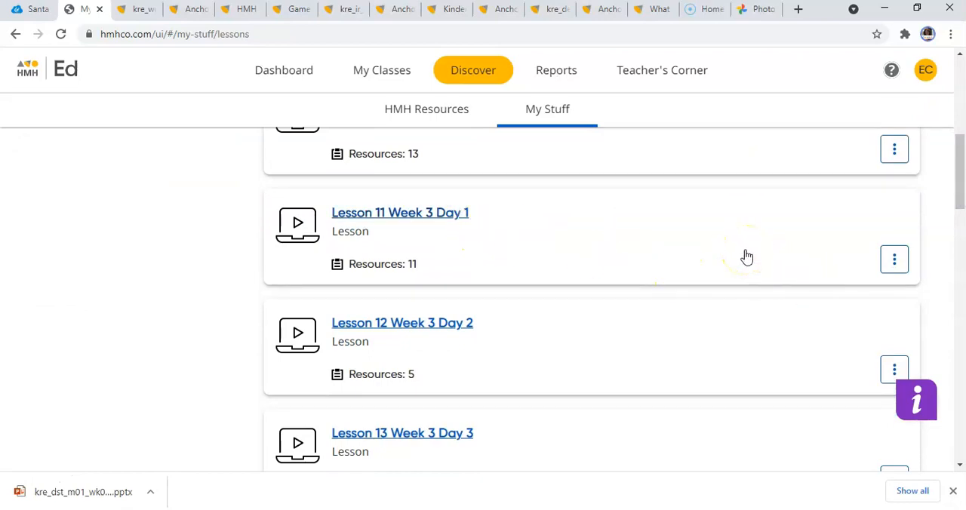
left_click(444, 214)
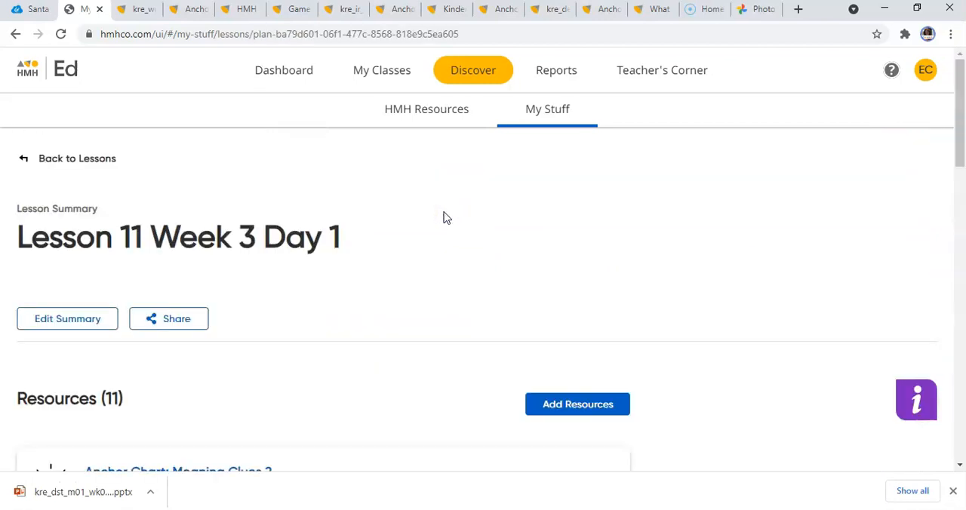
left_click_drag(957, 65, 962, 165)
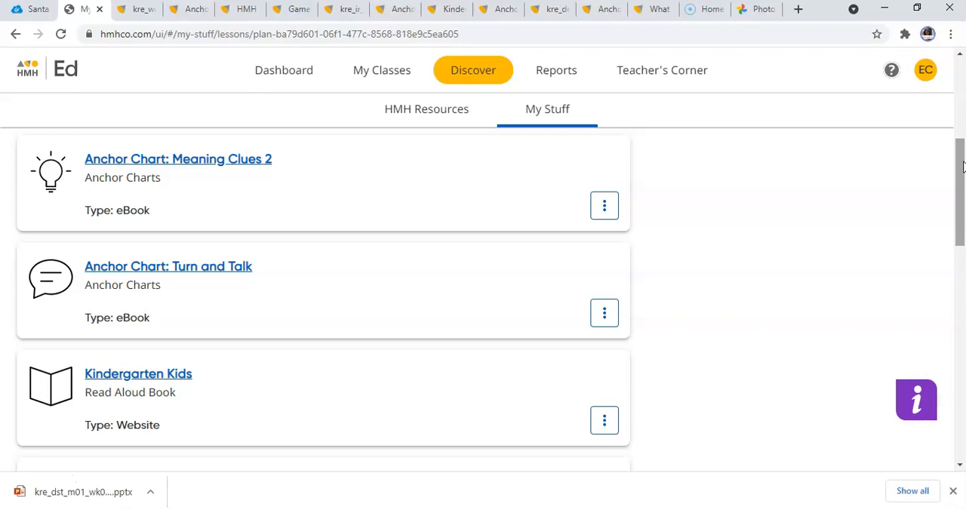
left_click(20, 492)
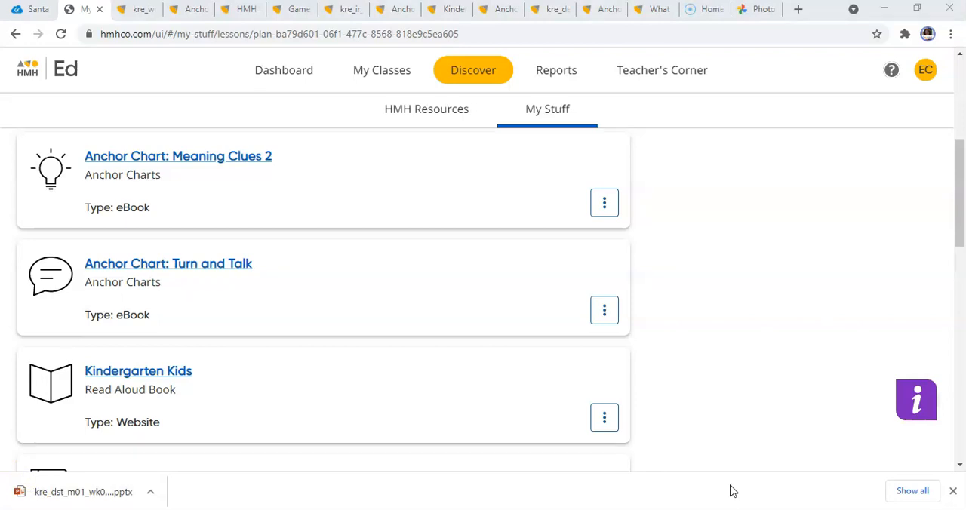
Search the HMH Into Reading Florida Grade K resources for "start right reader ll-pp".
left_click(456, 119)
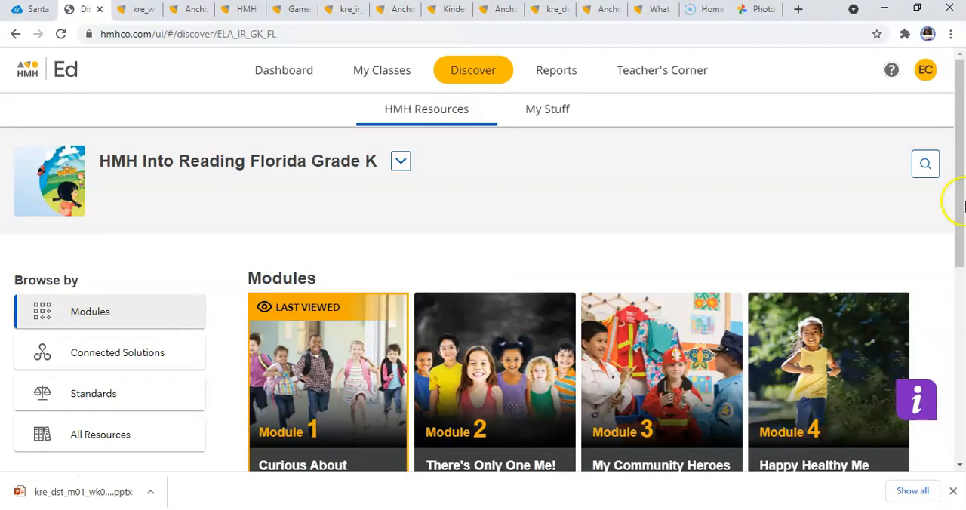
left_click(923, 168)
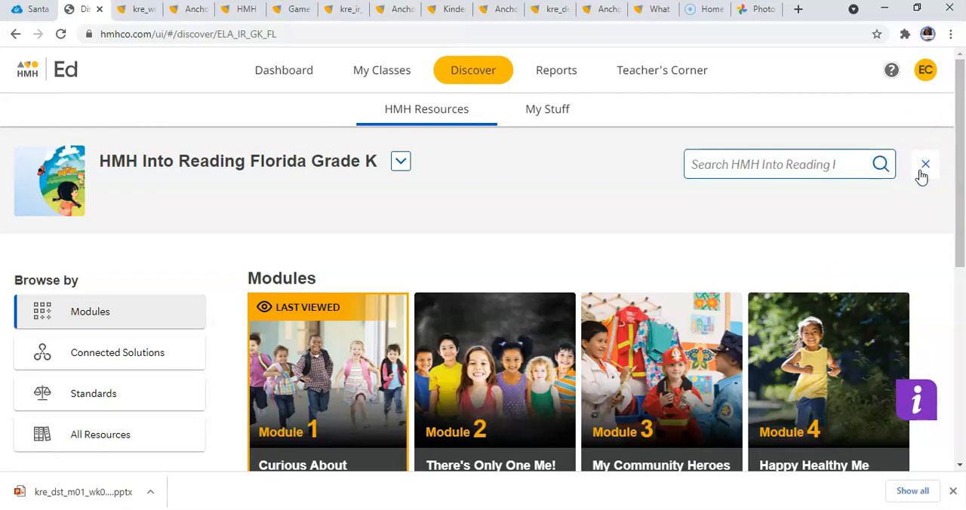
type("start ")
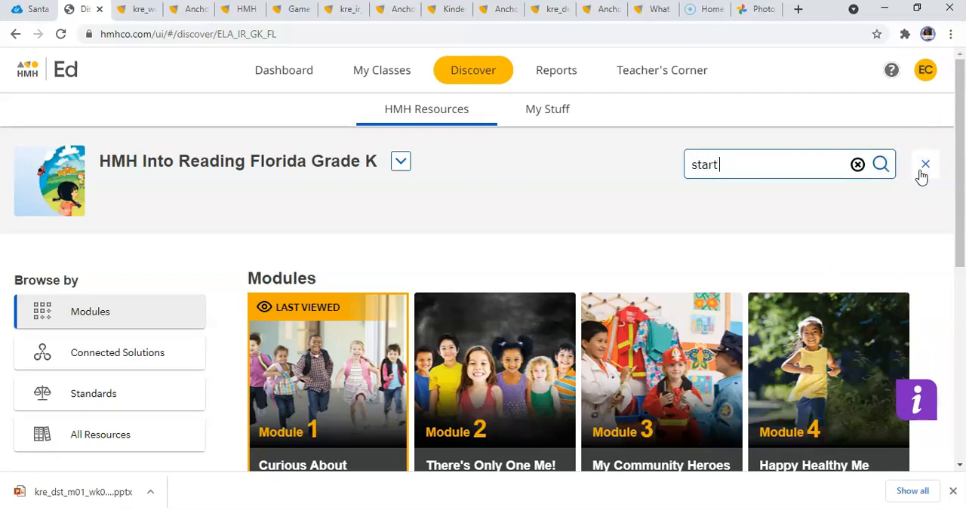
type("right reader ll")
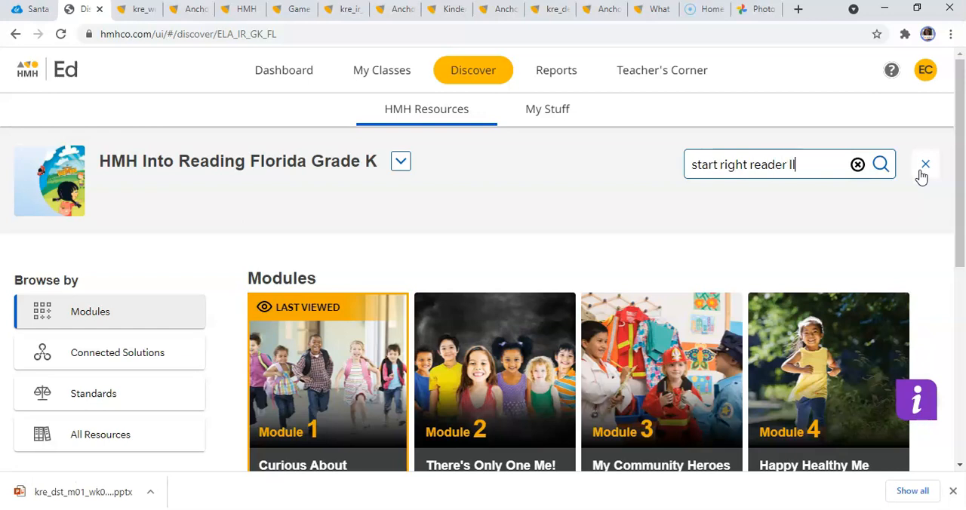
type("-pp")
key("Return")
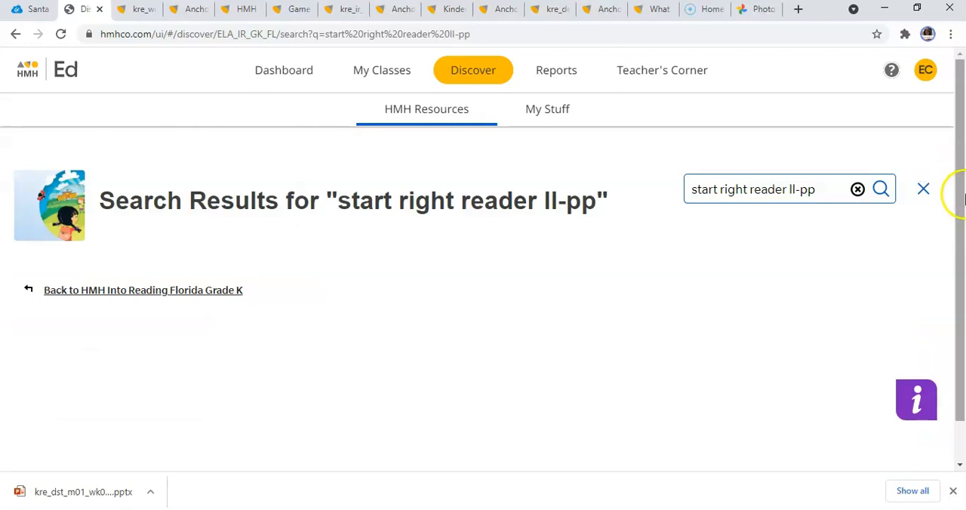
left_click_drag(964, 192, 963, 269)
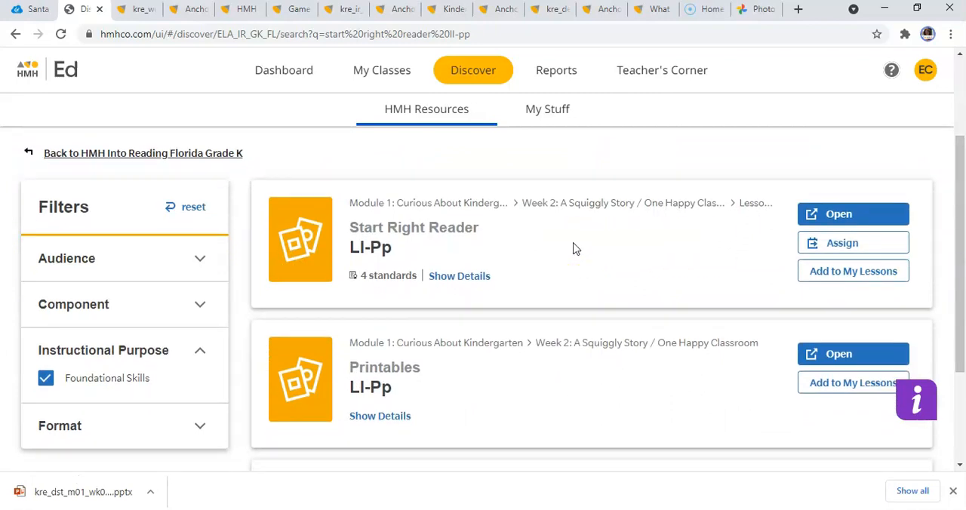
Open the Start Right Reader Ll-Pp and view its partner talk and word to know pages.
left_click(835, 215)
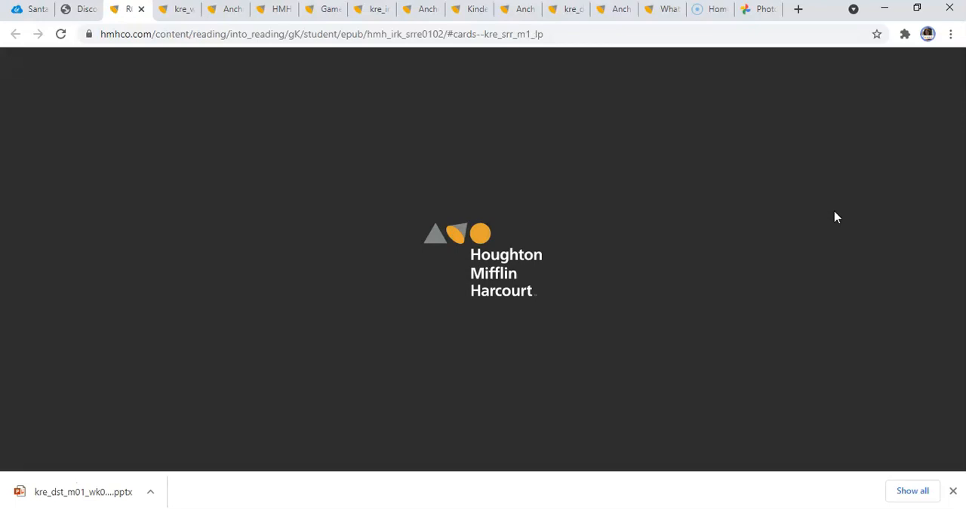
left_click(956, 170)
left_click_drag(960, 174, 951, 302)
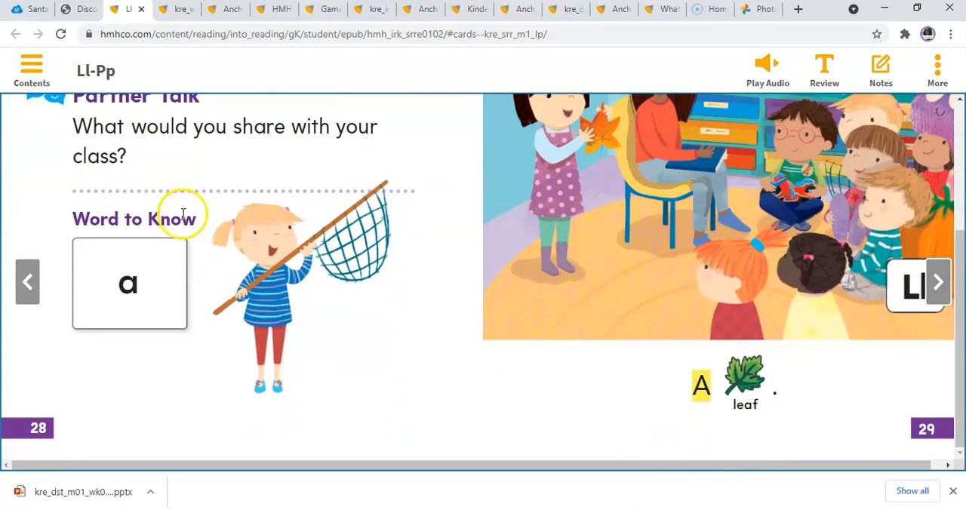
Open the Ll-Pp Printables booklet from the search results and bring up its print settings.
left_click(88, 11)
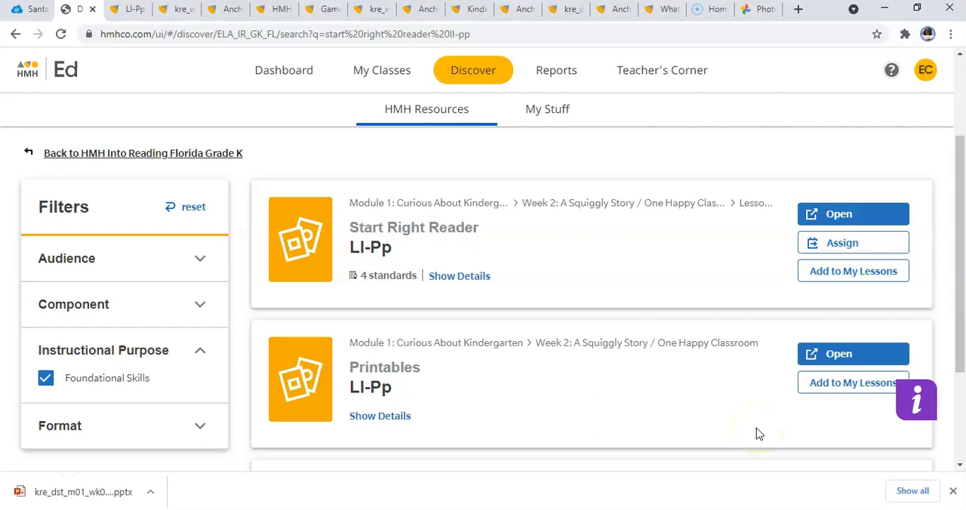
left_click(833, 357)
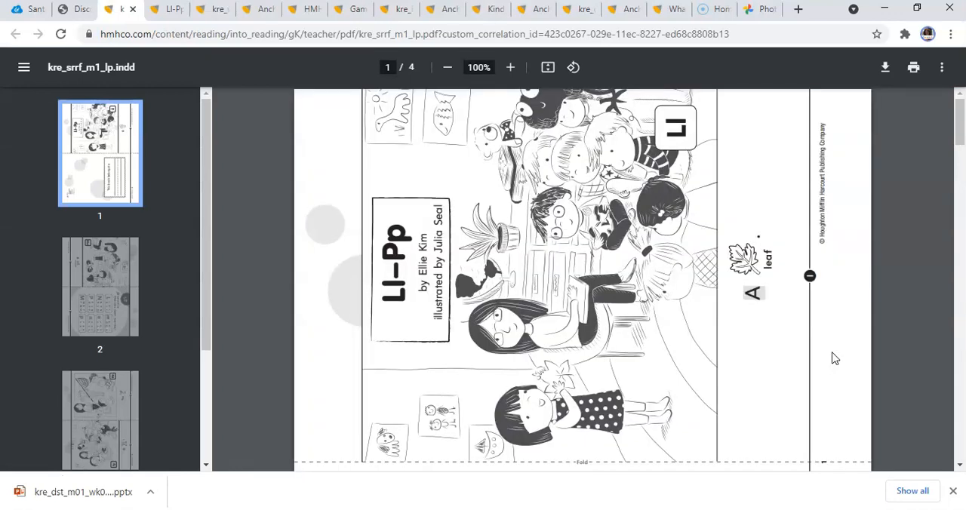
left_click(910, 242)
left_click(915, 68)
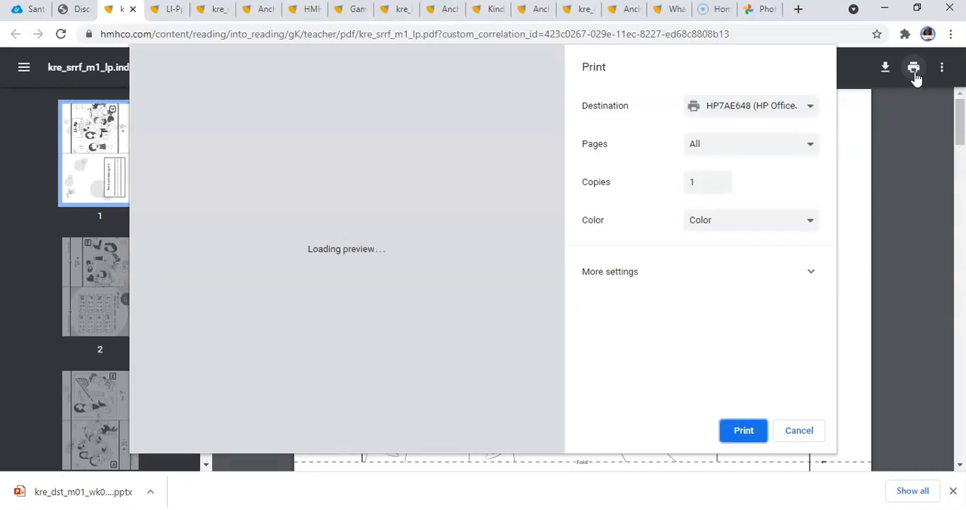
Set the Ll-Pp booklet to print 2 pages per sheet and check both sheets in the print preview.
left_click(810, 274)
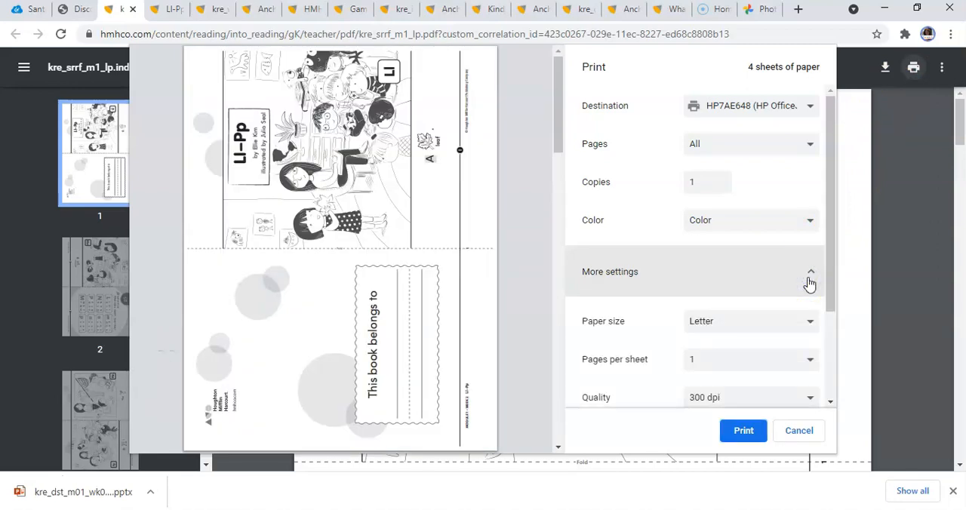
left_click(809, 367)
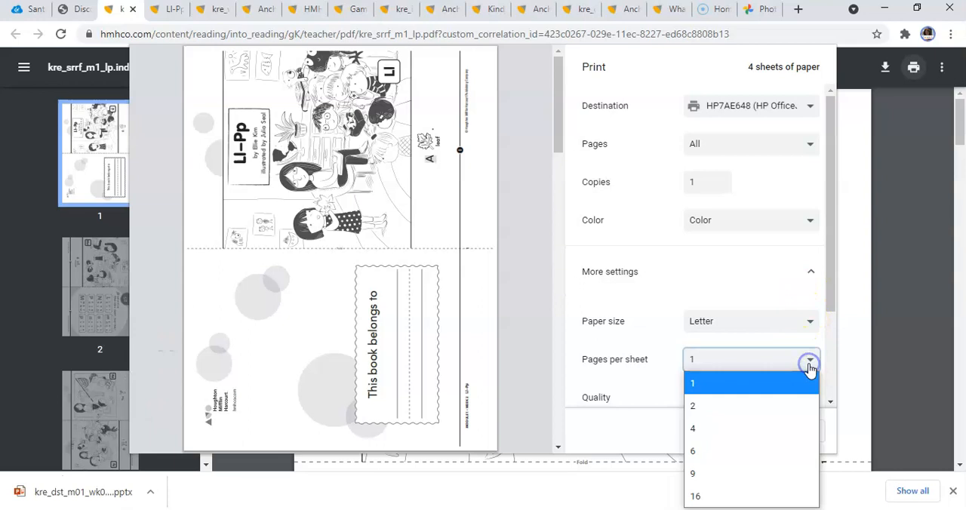
left_click(785, 406)
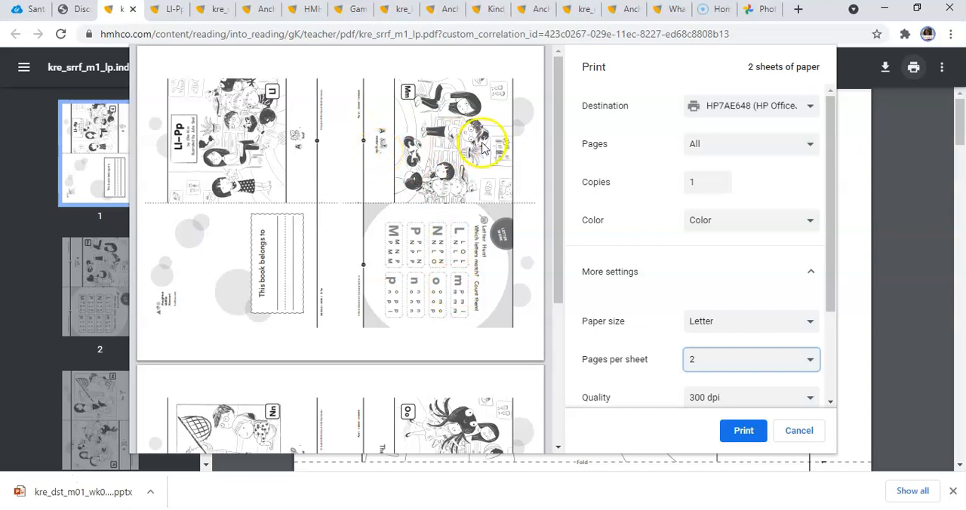
left_click_drag(561, 172, 565, 337)
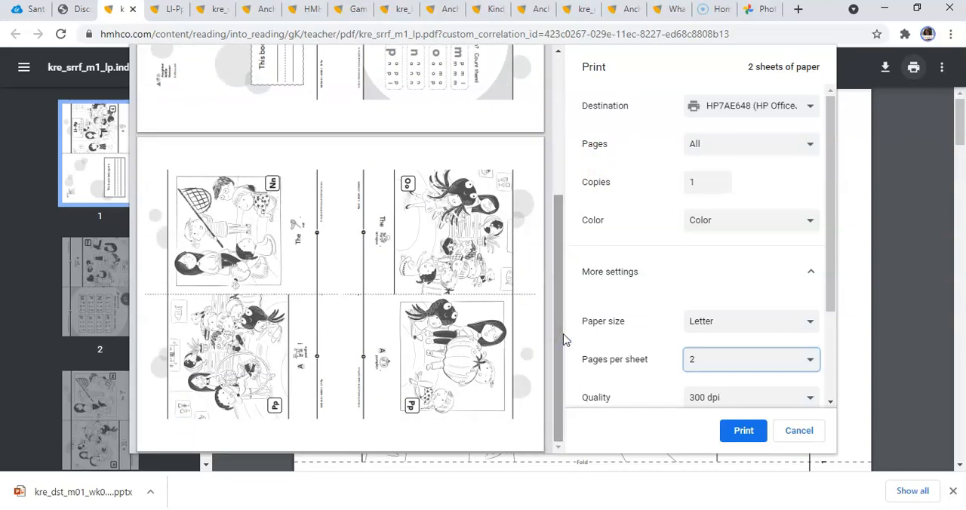
left_click_drag(565, 339, 556, 210)
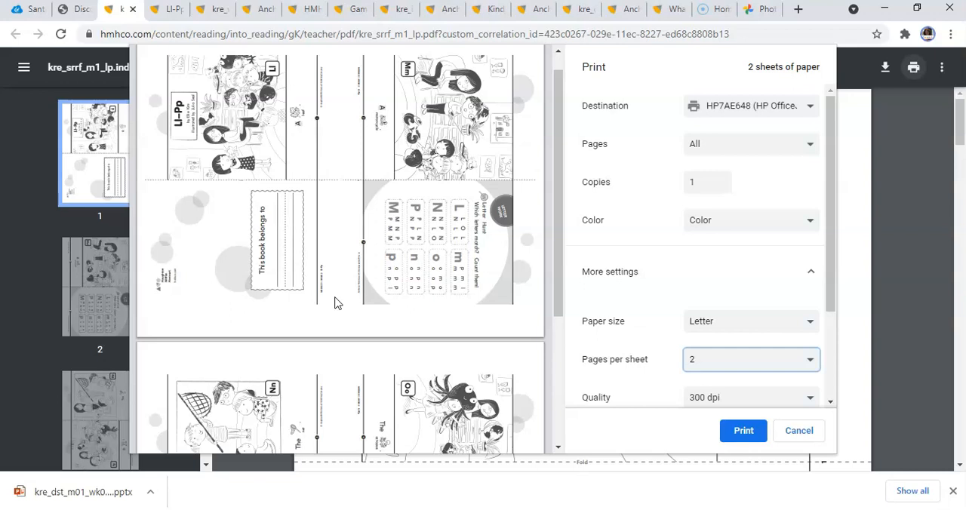
Cancel printing the Ll-Pp booklet and return to the HMH Ed search results.
left_click(336, 430)
left_click(799, 431)
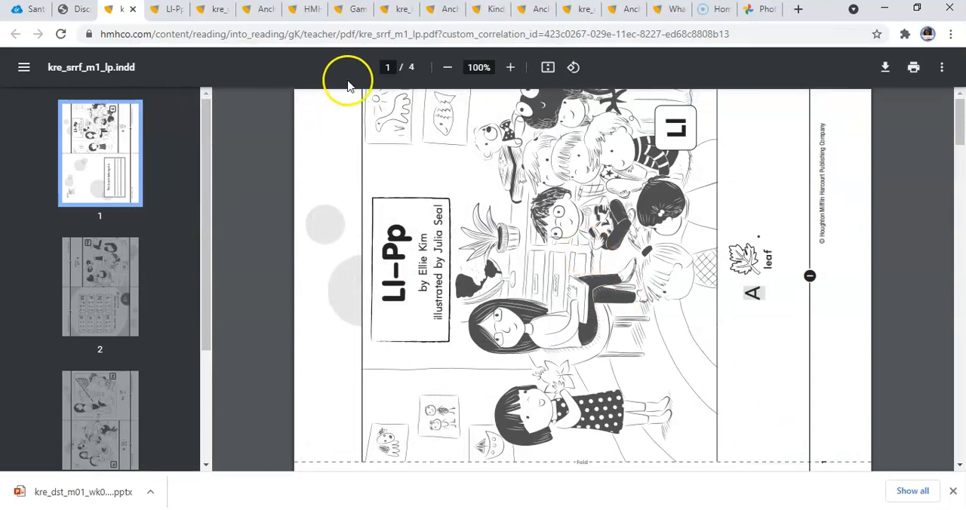
left_click(74, 11)
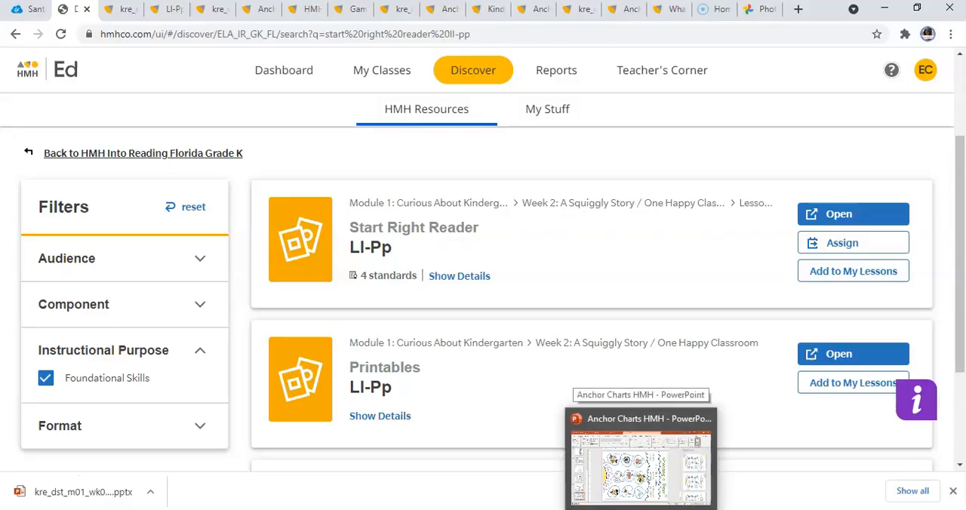
Switch to PowerPoint to view the Choosing a Topic slide in the Anchor Charts HMH presentation, and return to HMH Ed.
left_click(643, 509)
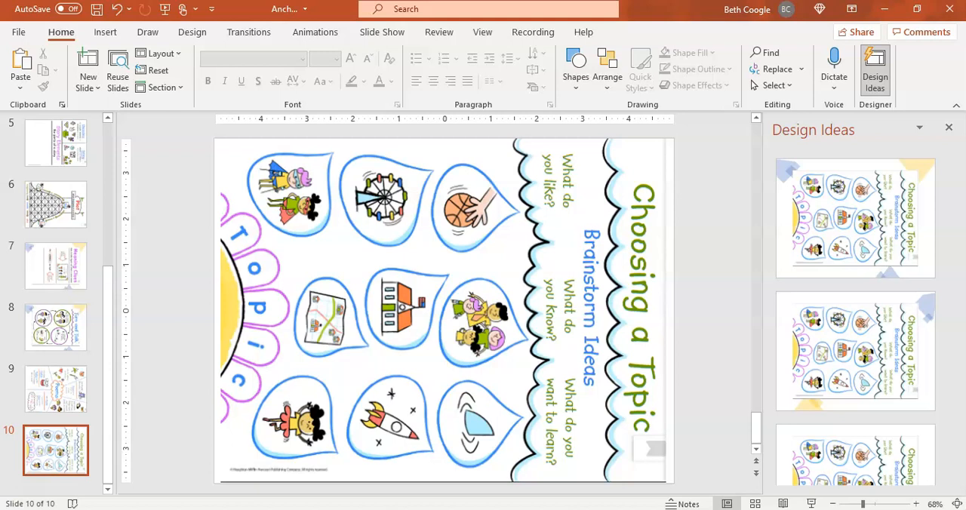
key("alt+Tab")
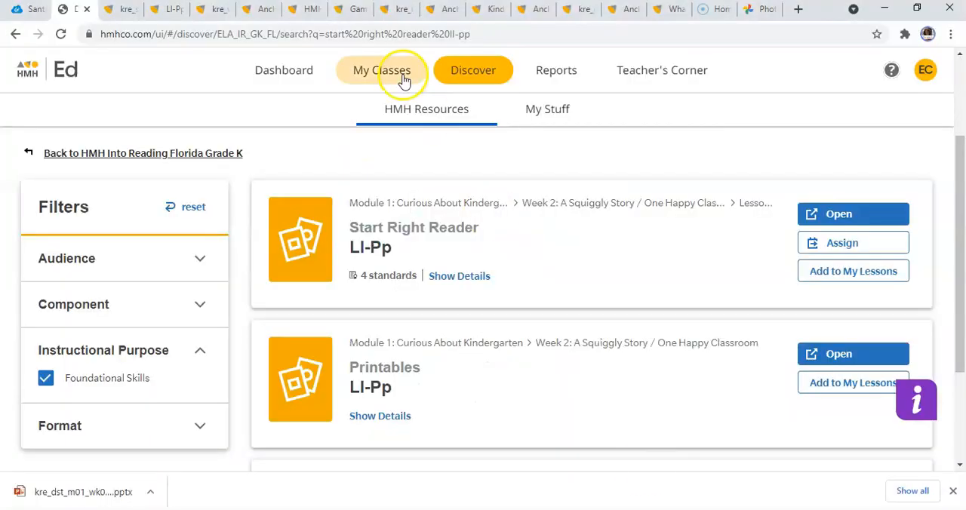
Look over the HMH Into Reading Florida Grade K modules and open the saved lesson "Lesson 11 Week 3 Day 1".
left_click(424, 110)
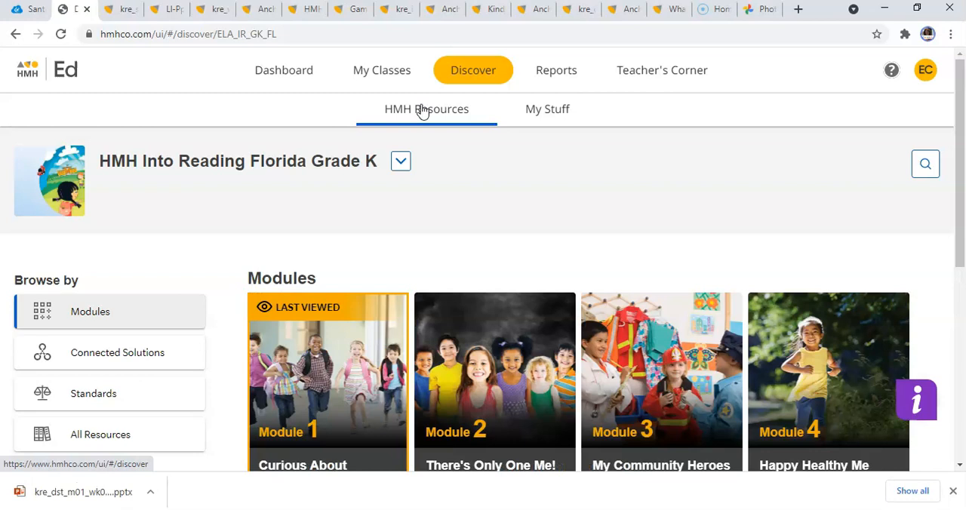
left_click_drag(957, 145, 961, 218)
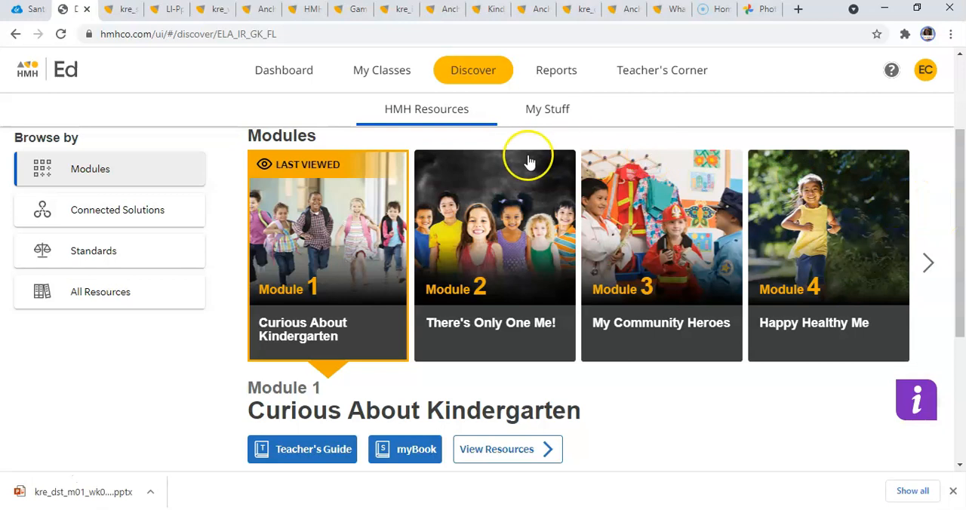
left_click(561, 117)
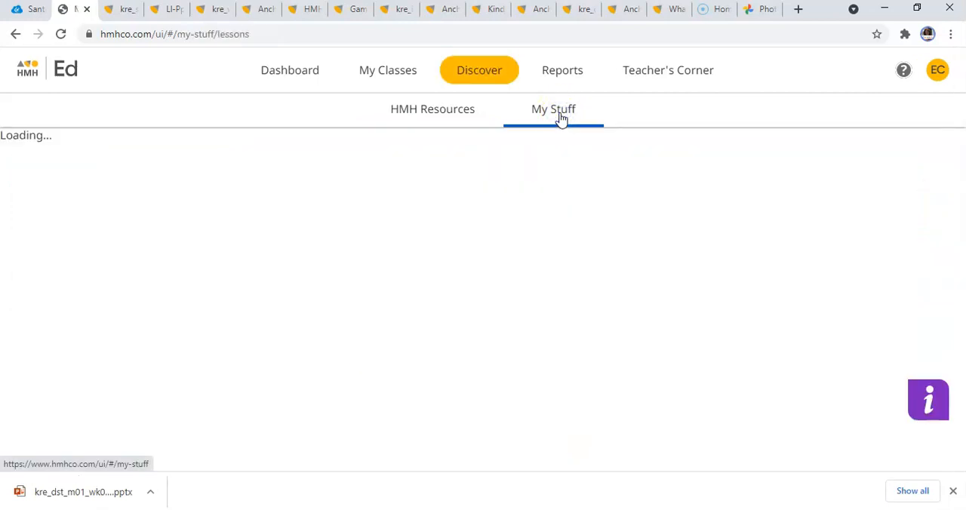
left_click_drag(959, 106, 963, 184)
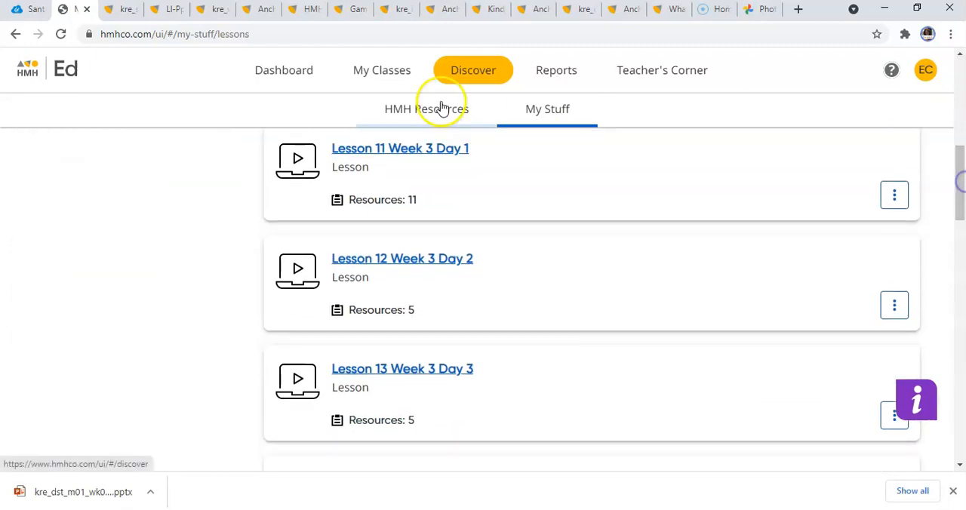
left_click(404, 148)
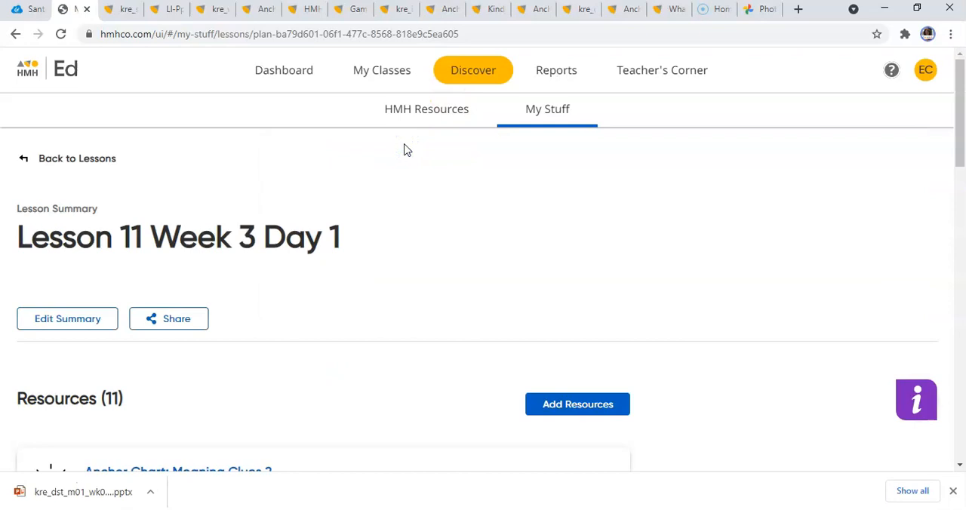
left_click_drag(961, 118, 962, 188)
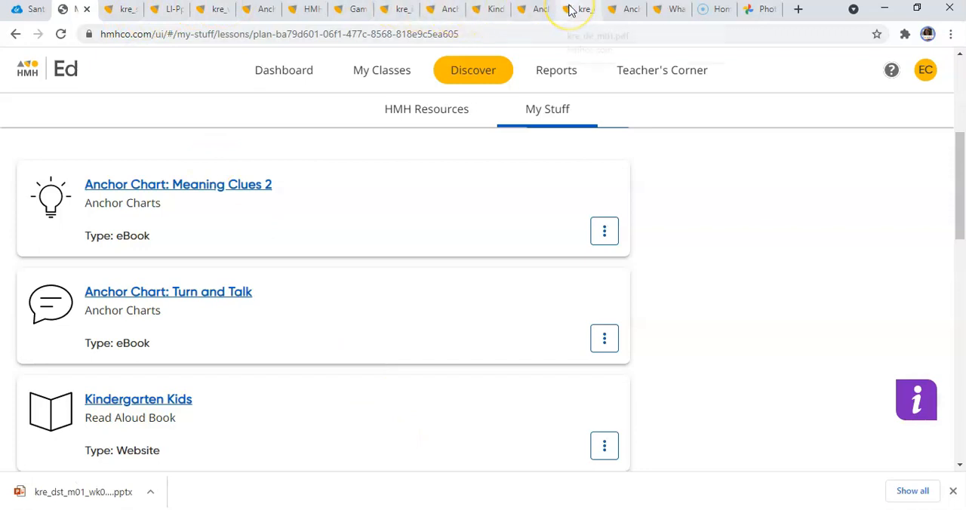
View the already open Kindergarten Kids read aloud book and the Turn and Talk and Poems anchor charts.
left_click(488, 11)
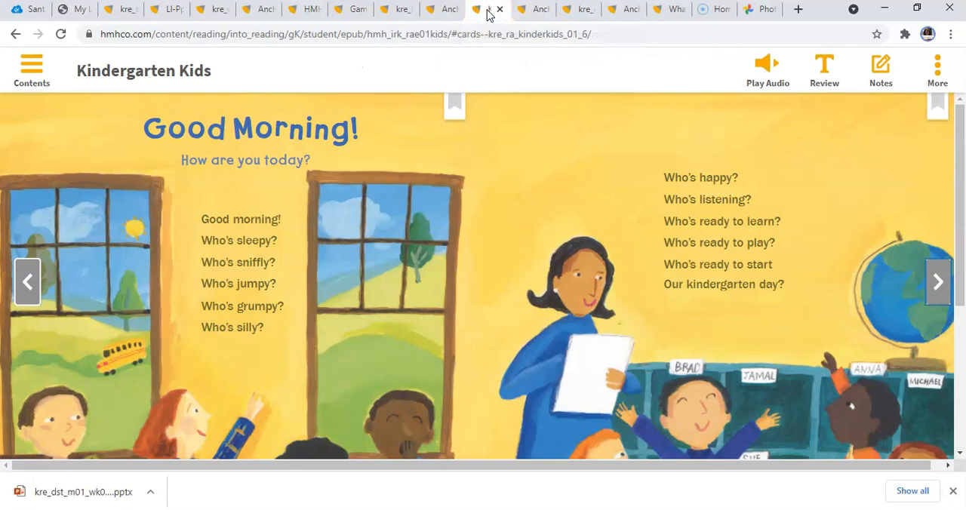
left_click(539, 18)
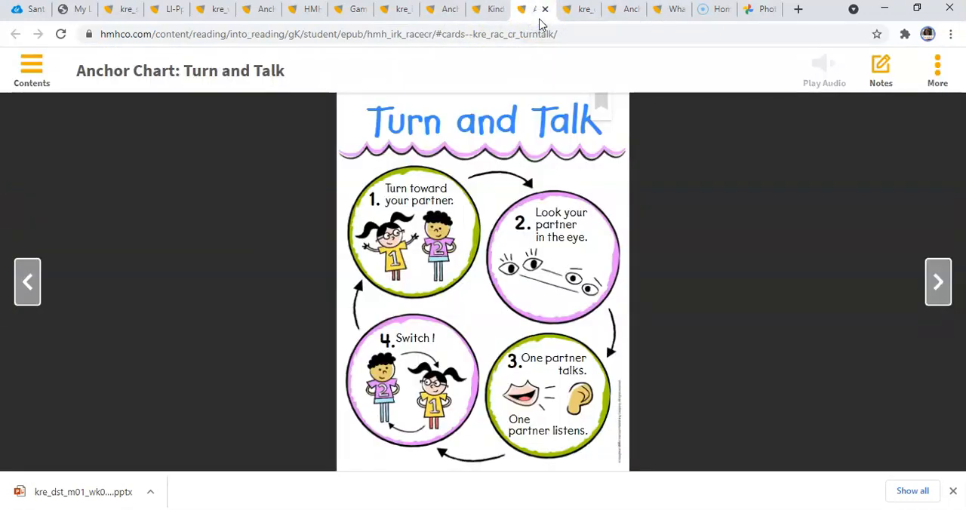
left_click(443, 15)
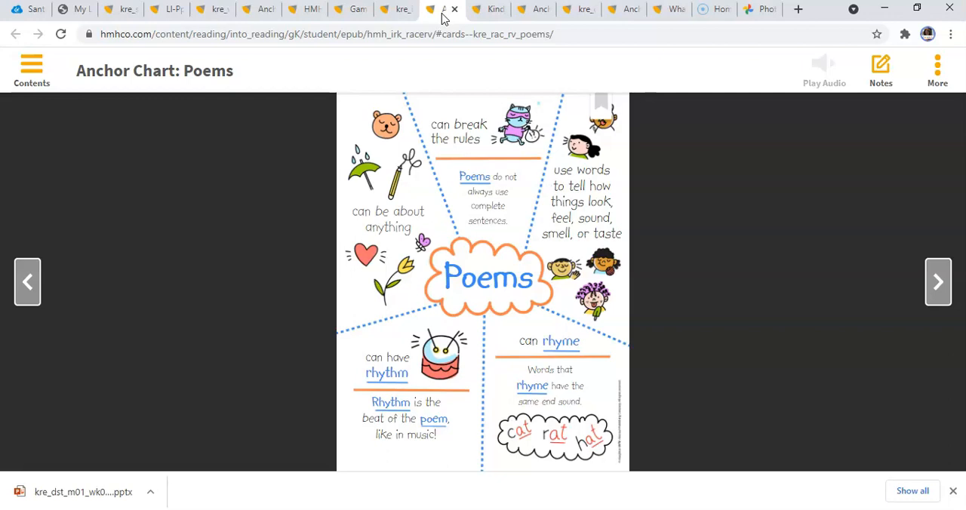
Return to the Lesson 11 Week 3 Day 1 summary and review its resource list through the Let's Go! Letter Show! activities.
left_click(86, 20)
left_click(85, 17)
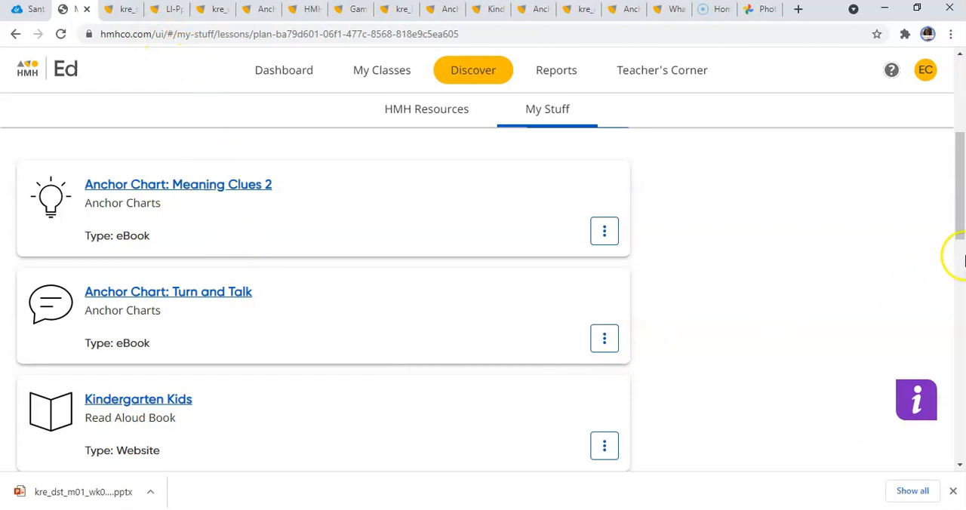
left_click_drag(958, 205, 961, 347)
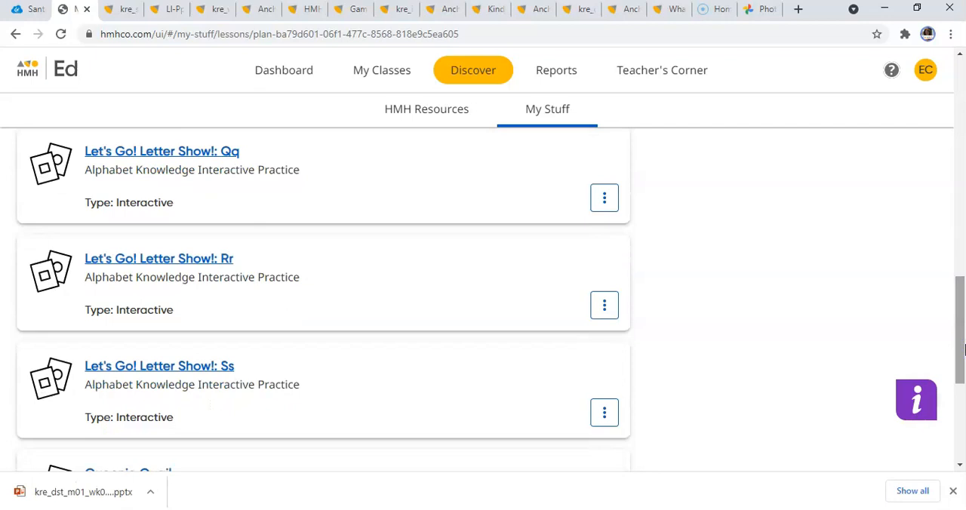
left_click_drag(962, 347, 961, 118)
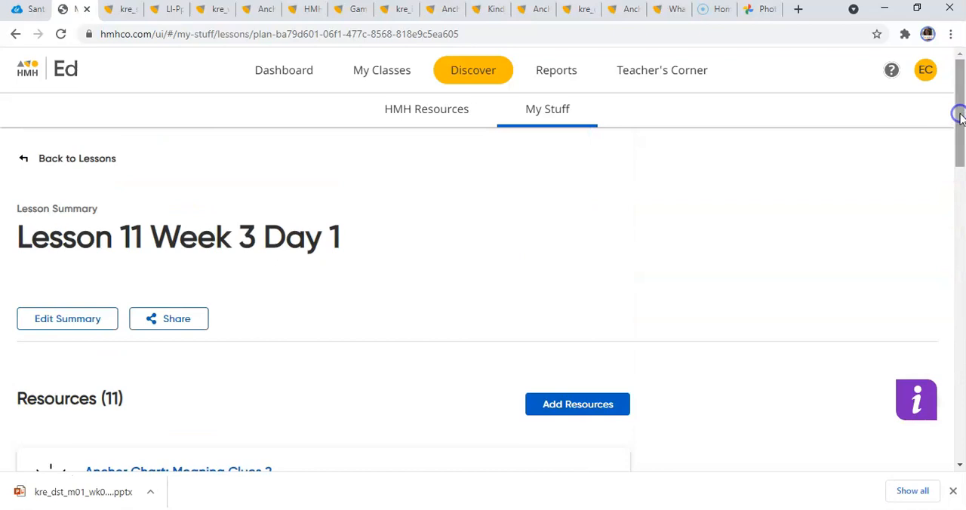